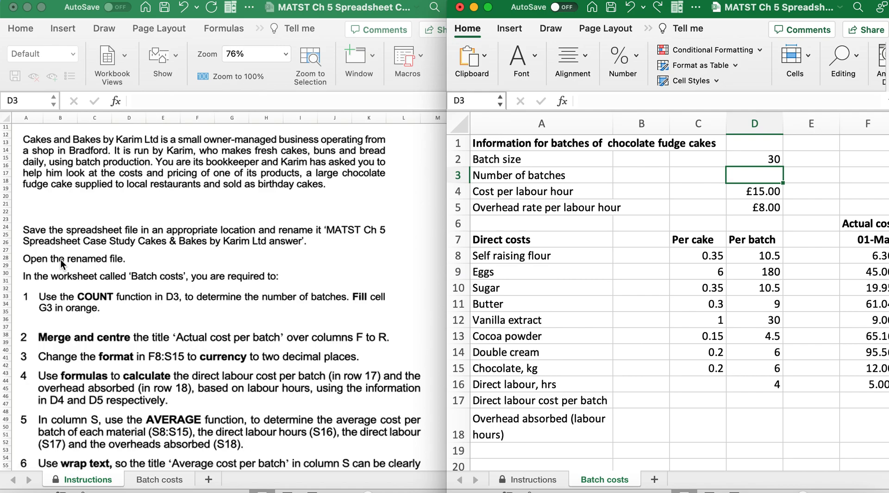
Insert a COUNT function in cell D3 and pick the batch dates in row 7, starting at F7, as its range
{"action": "scroll", "coordinate": [60, 259], "scroll_direction": "down", "scroll_amount": 2}
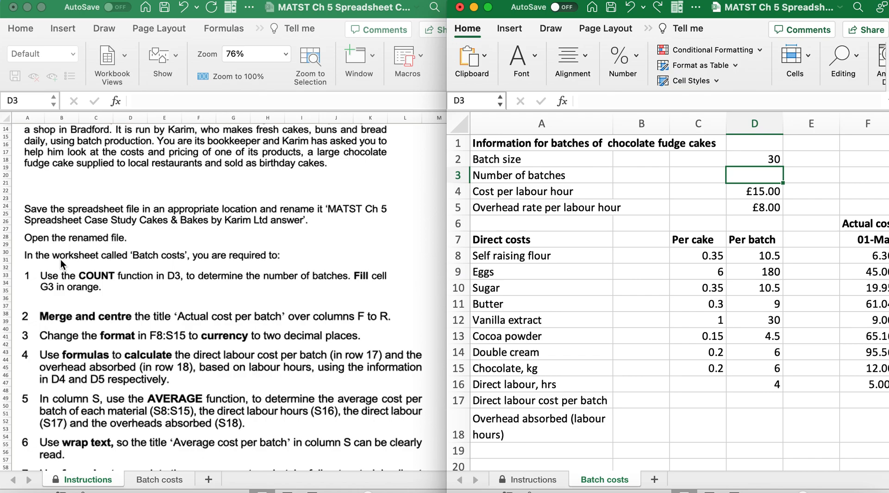
{"action": "scroll", "coordinate": [61, 259], "scroll_direction": "down", "scroll_amount": 3}
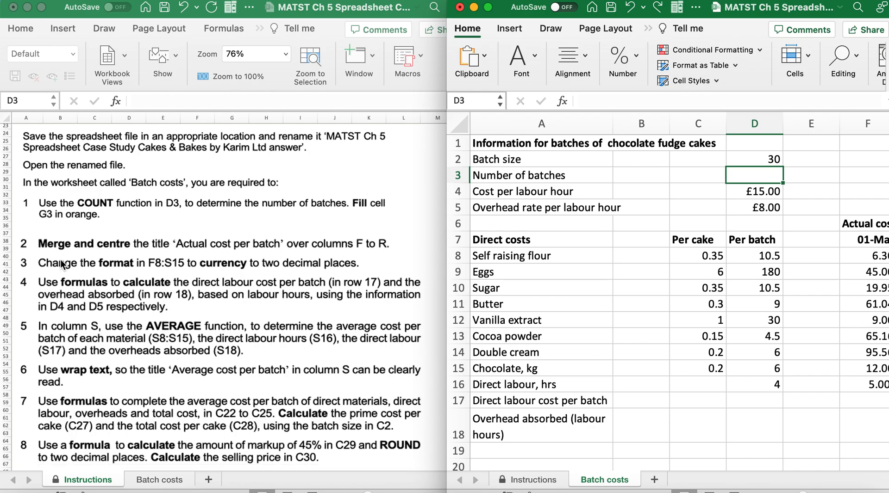
{"action": "scroll", "coordinate": [61, 260], "scroll_direction": "down", "scroll_amount": 2}
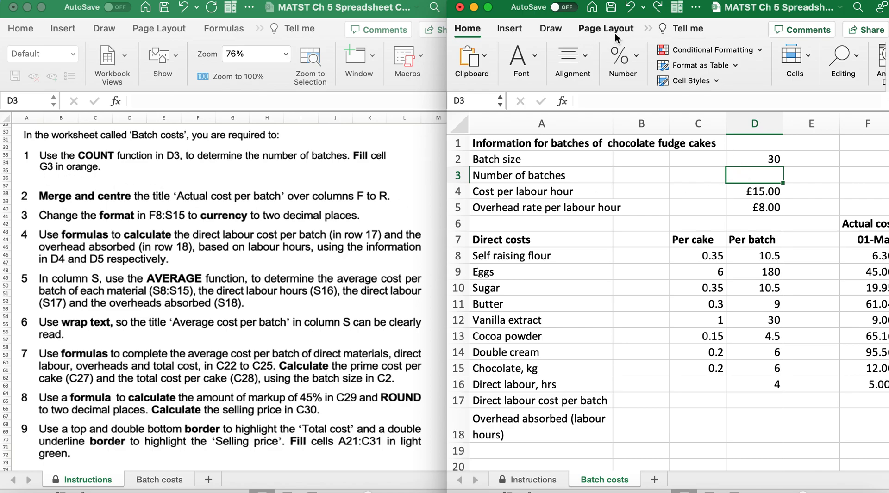
{"action": "left_click", "coordinate": [649, 31]}
{"action": "left_click", "coordinate": [654, 40]}
{"action": "left_click", "coordinate": [476, 57]}
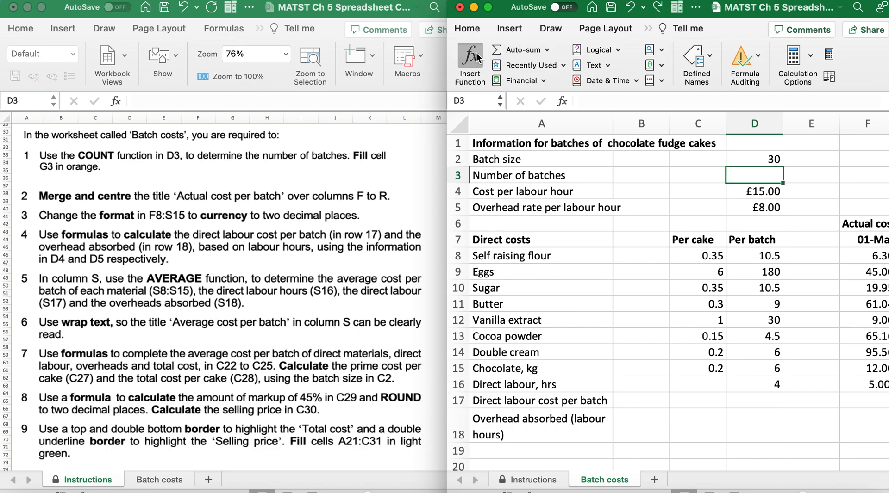
{"action": "double_click", "coordinate": [846, 180]}
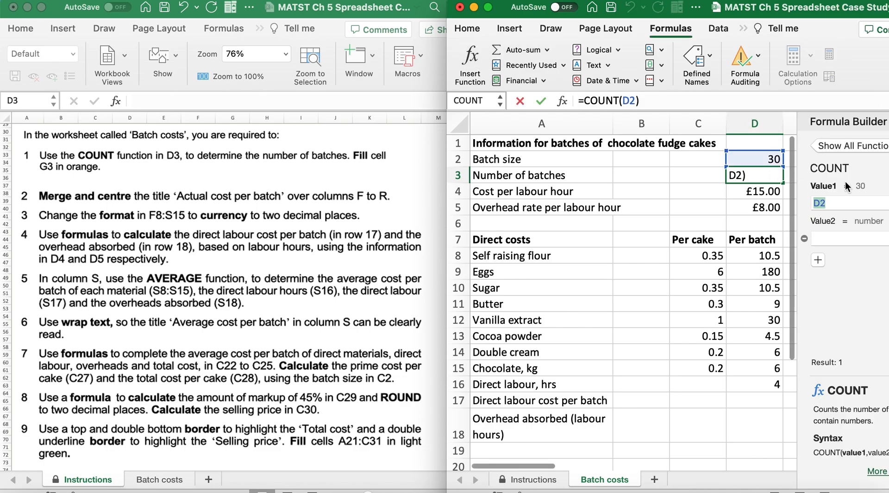
{"action": "left_click", "coordinate": [488, 8]}
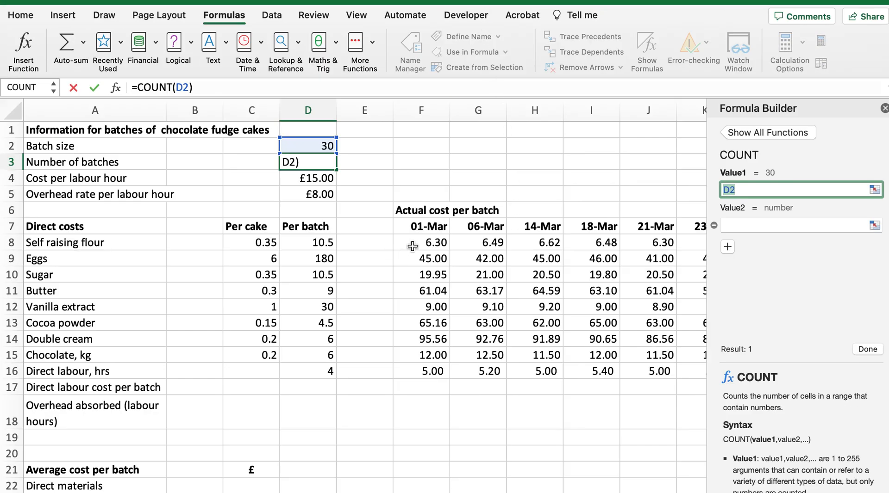
{"action": "left_click_drag", "start_coordinate": [410, 229], "coordinate": [466, 233]}
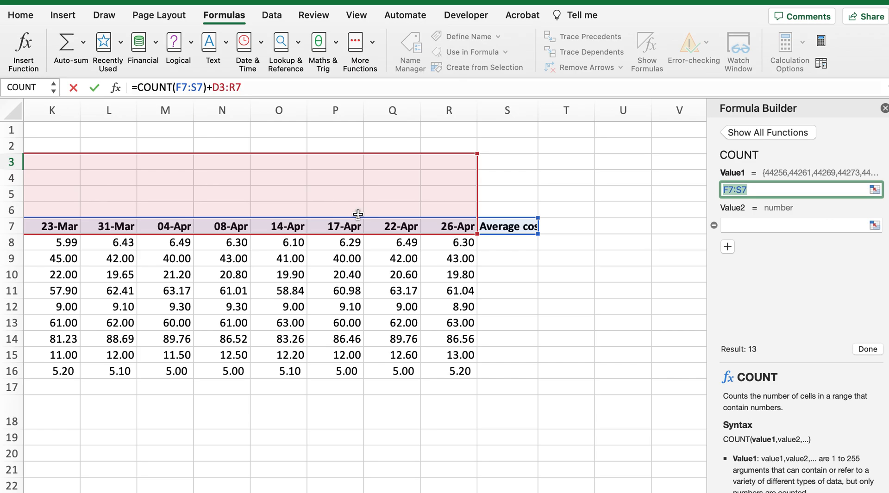
Correct the number of batches formula to =COUNT(F7:R7) and close the Formula Builder
{"action": "left_click", "coordinate": [245, 88]}
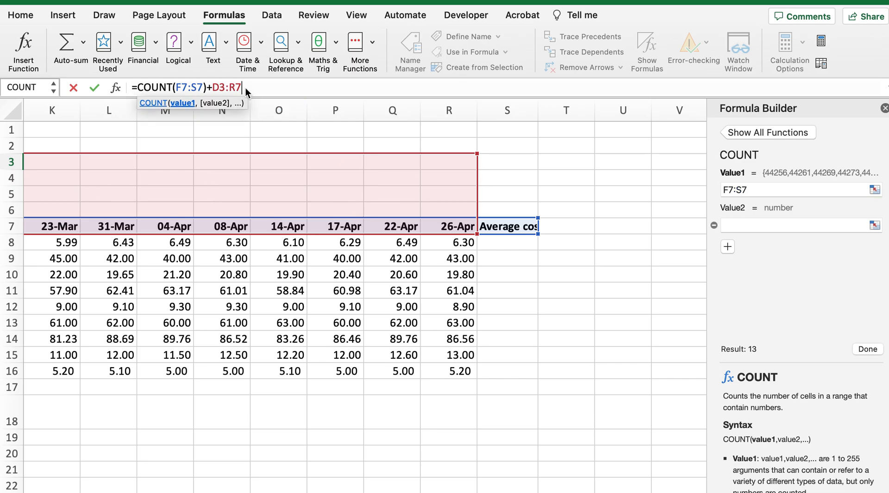
{"action": "left_click_drag", "start_coordinate": [229, 88], "coordinate": [191, 89]}
{"action": "key", "text": "BackSpace"}
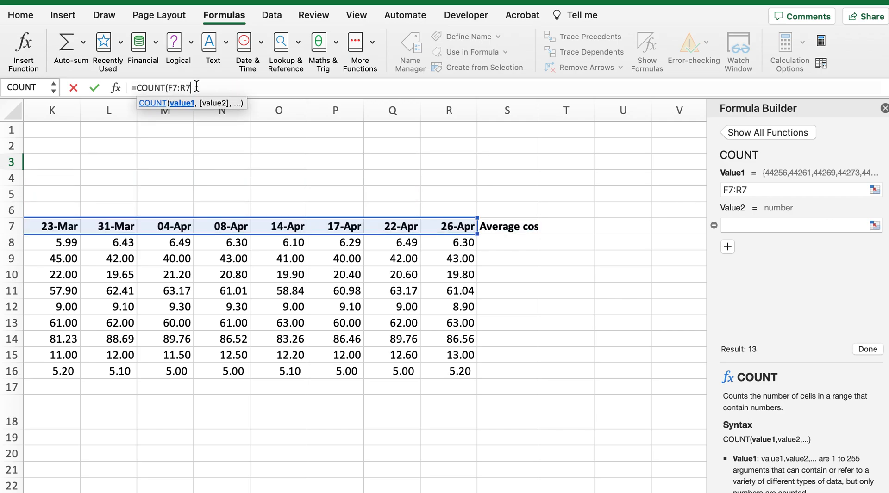
{"action": "type", "text": ")"}
{"action": "key", "text": "Return"}
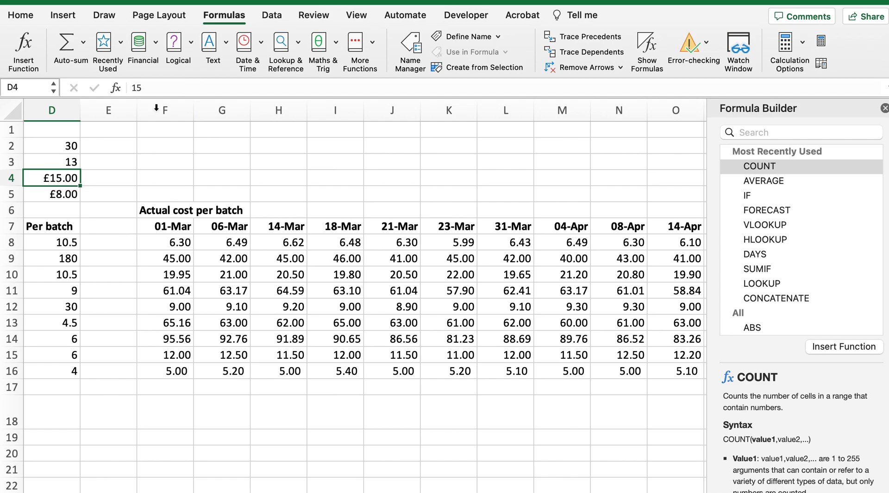
{"action": "left_click", "coordinate": [885, 108]}
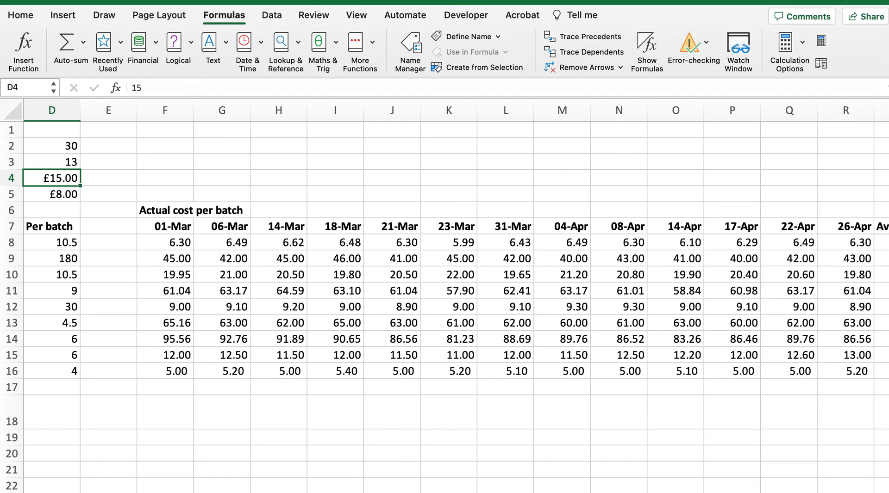
Fill the number of batches cell D3 with a light orange theme colour
{"action": "left_click", "coordinate": [41, 11]}
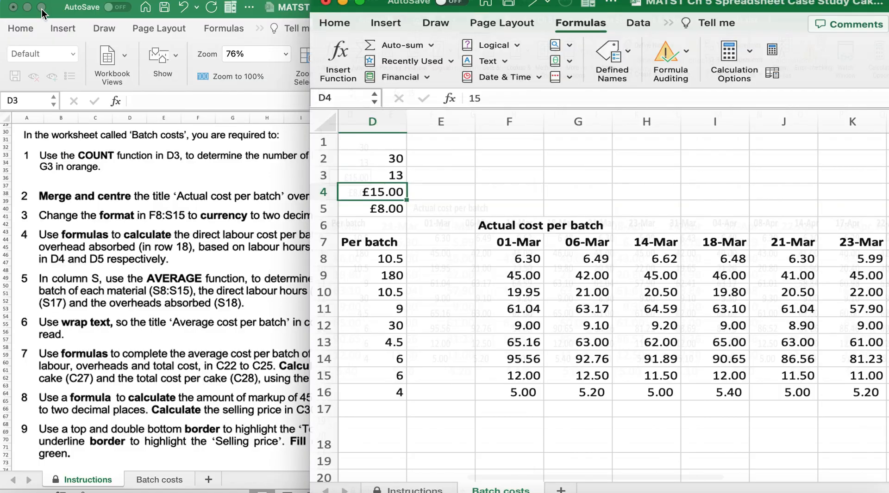
{"action": "left_click", "coordinate": [396, 175]}
{"action": "left_click", "coordinate": [246, 191]}
{"action": "left_click", "coordinate": [482, 159]}
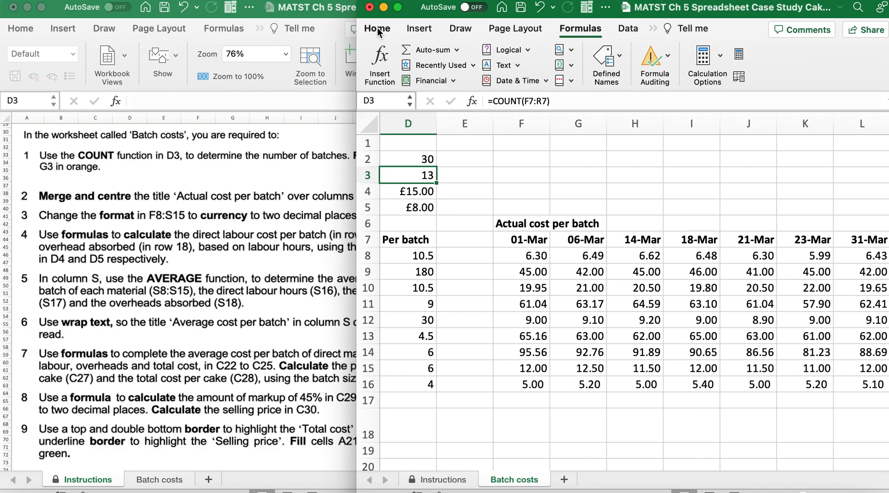
{"action": "left_click", "coordinate": [378, 28]}
{"action": "left_click", "coordinate": [443, 62]}
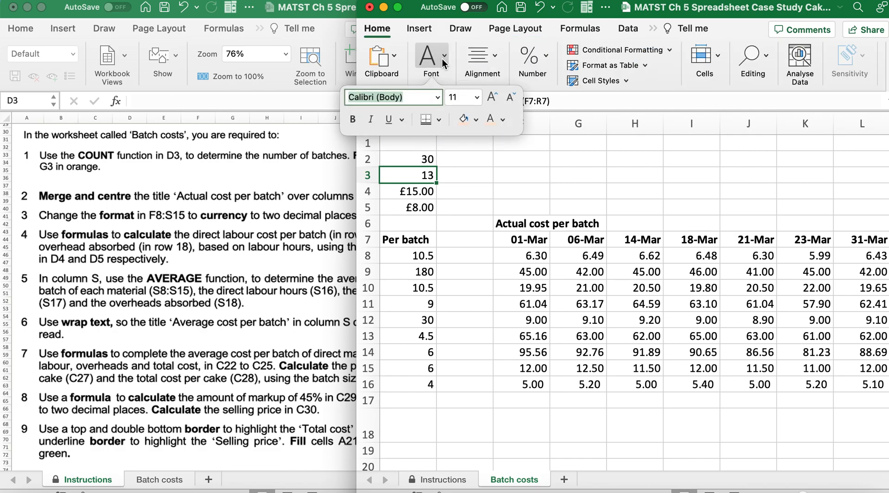
{"action": "left_click", "coordinate": [475, 119]}
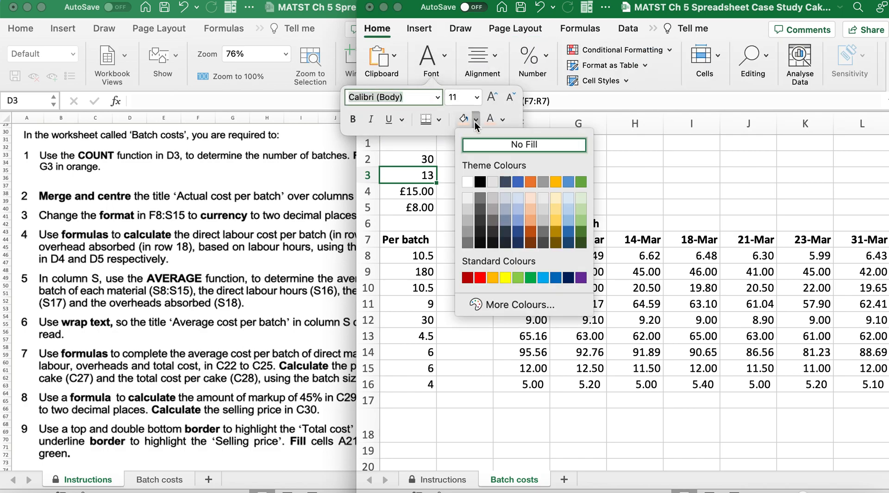
{"action": "left_click", "coordinate": [531, 209]}
{"action": "left_click", "coordinate": [500, 291]}
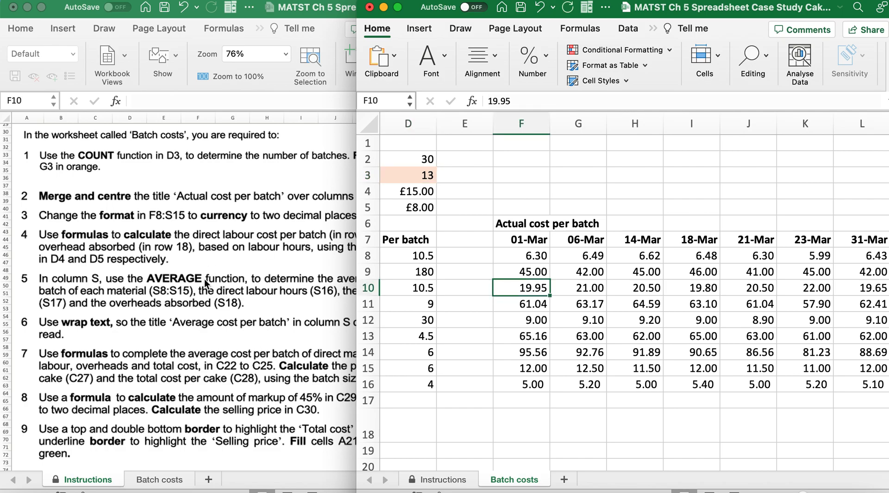
Merge and centre the title 'Actual cost per batch' over columns F to R in row 6
{"action": "left_click", "coordinate": [205, 283]}
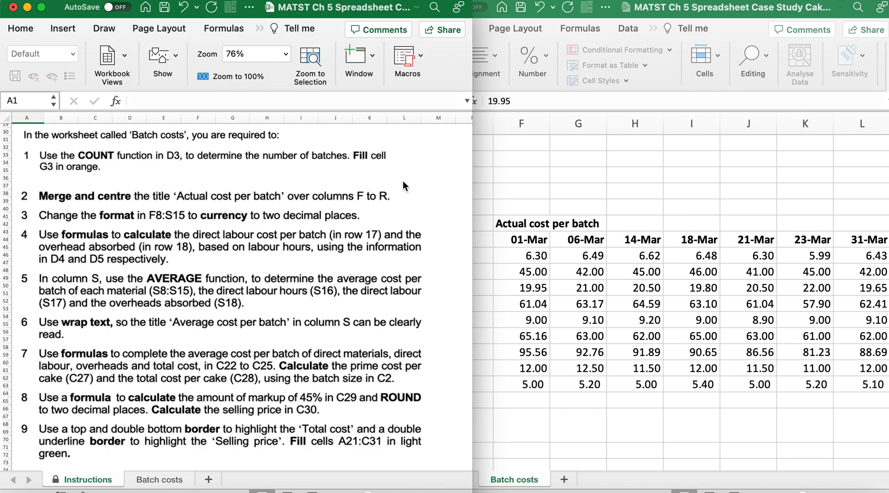
{"action": "left_click", "coordinate": [539, 163]}
{"action": "left_click", "coordinate": [398, 10]}
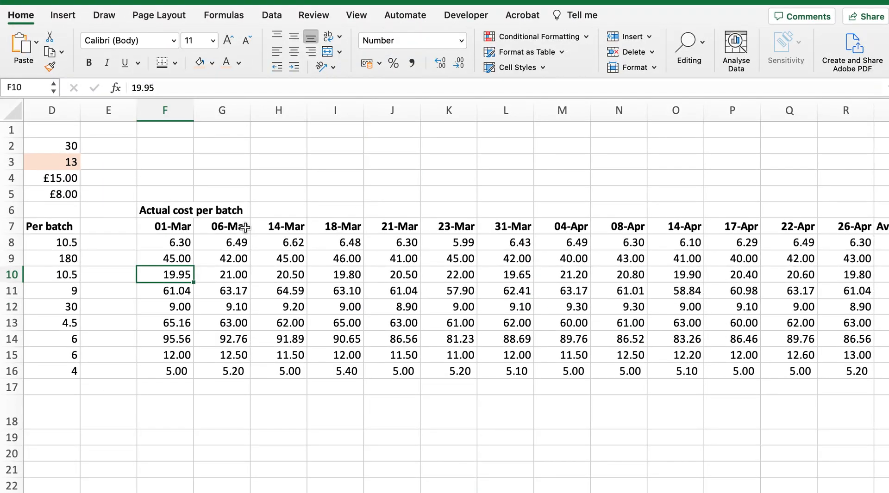
{"action": "left_click_drag", "start_coordinate": [168, 211], "coordinate": [667, 207]}
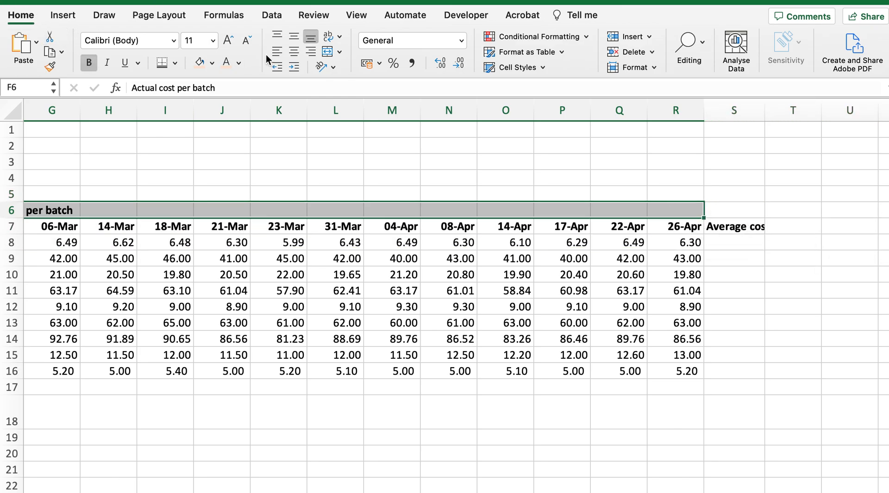
{"action": "left_click", "coordinate": [331, 57]}
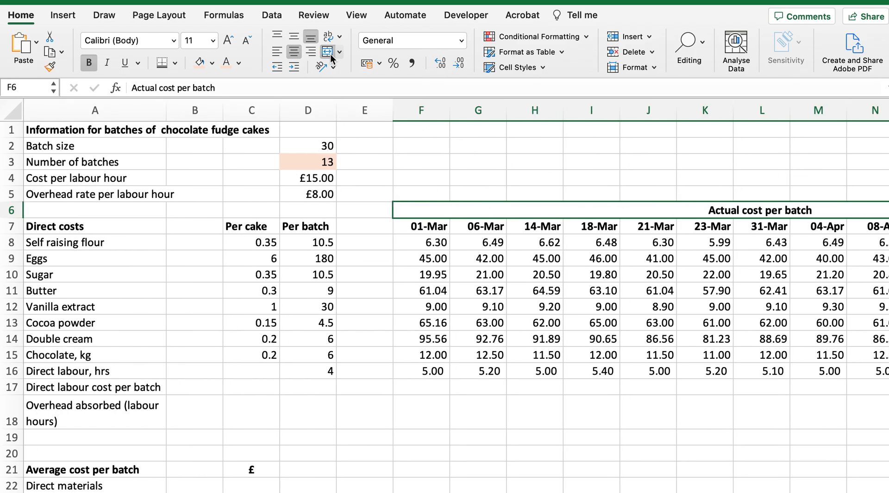
{"action": "left_click", "coordinate": [349, 292]}
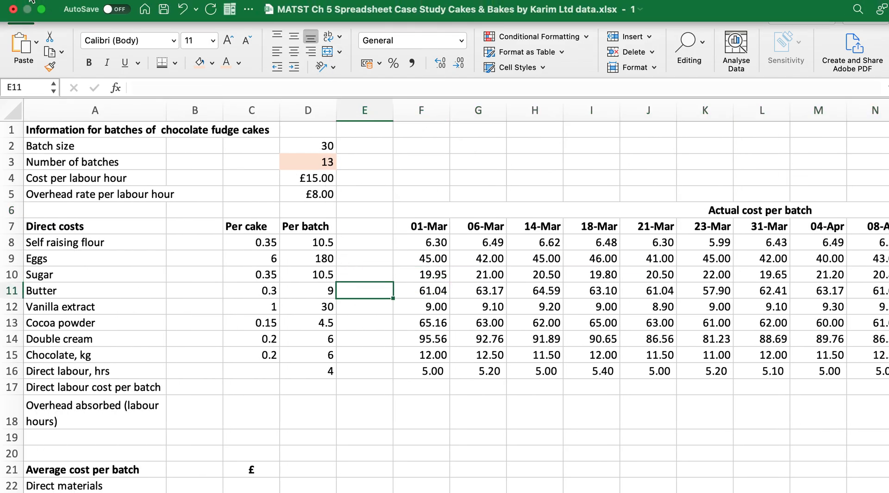
Format the material costs in F8:R15 as currency with the £ symbol and two decimal places
{"action": "left_click", "coordinate": [39, 10]}
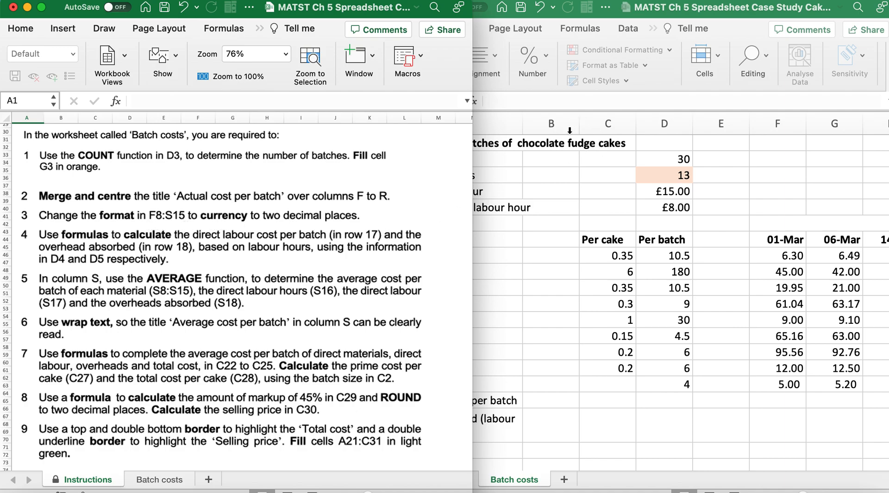
{"action": "left_click", "coordinate": [560, 180]}
{"action": "left_click", "coordinate": [398, 8]}
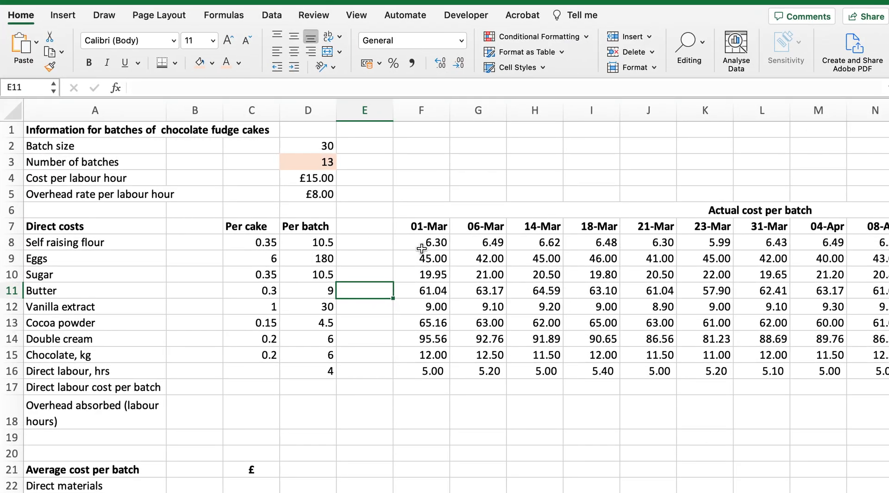
{"action": "left_click", "coordinate": [421, 248]}
{"action": "left_click_drag", "start_coordinate": [419, 245], "coordinate": [727, 352]}
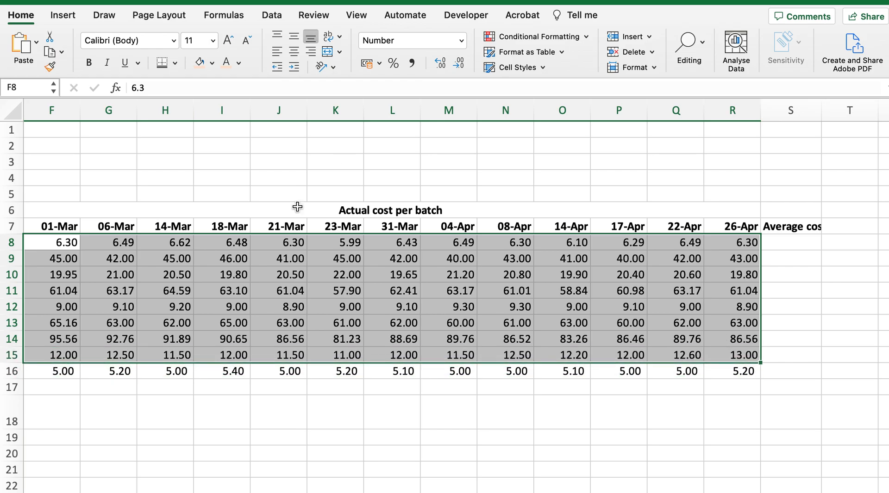
{"action": "right_click", "coordinate": [342, 291]}
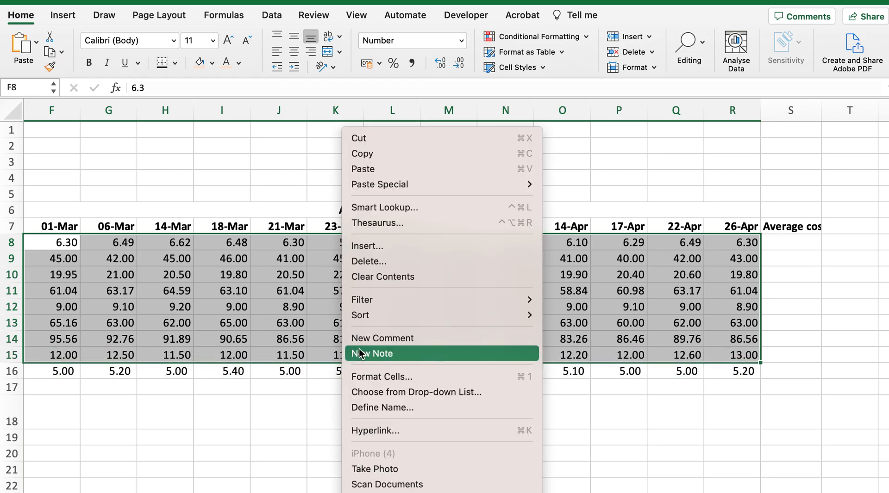
{"action": "left_click", "coordinate": [358, 378]}
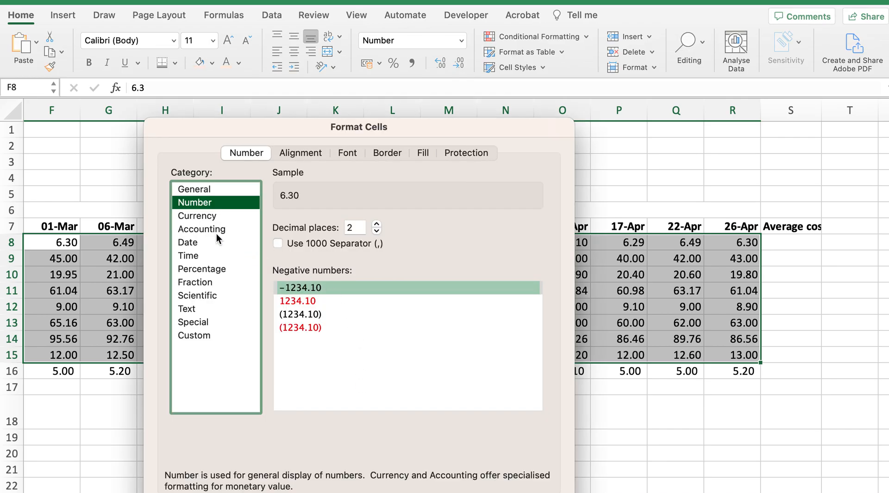
{"action": "left_click", "coordinate": [211, 215]}
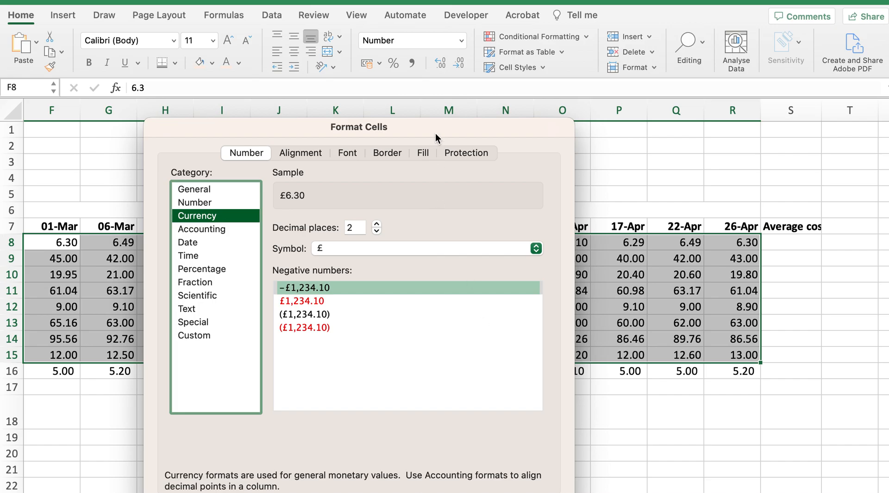
{"action": "left_click_drag", "start_coordinate": [437, 128], "coordinate": [436, 85]}
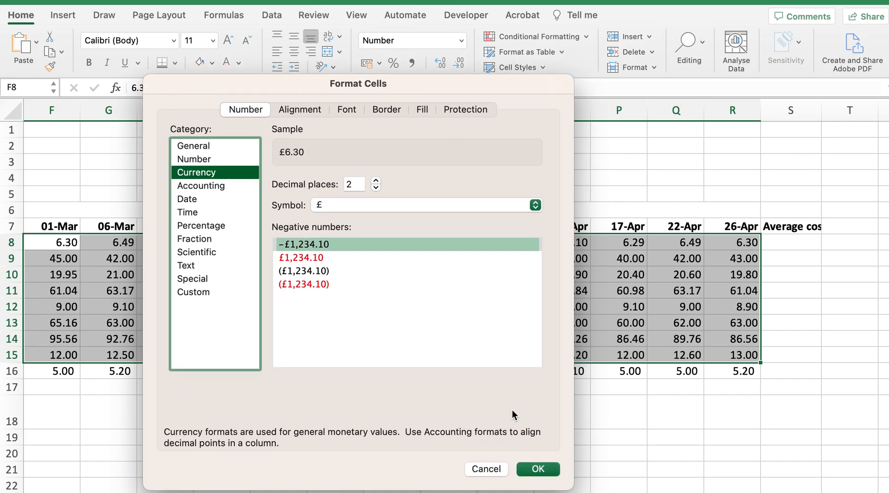
{"action": "left_click", "coordinate": [536, 467]}
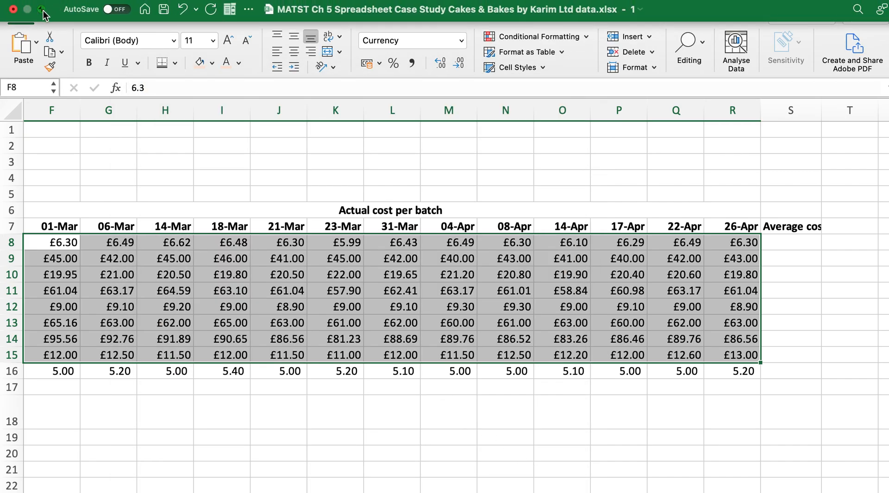
Read instruction 4 on direct labour and overhead costs per batch, and locate the rates in D4:D5 of the 'Batch costs' worksheet
{"action": "left_click", "coordinate": [43, 10]}
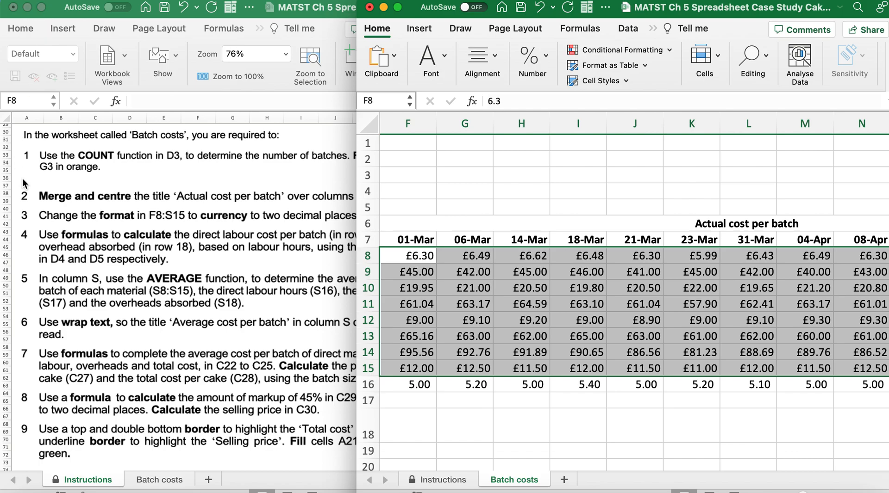
{"action": "left_click", "coordinate": [103, 255]}
{"action": "scroll", "coordinate": [104, 255], "scroll_direction": "down", "scroll_amount": 5}
{"action": "scroll", "coordinate": [104, 254], "scroll_direction": "right", "scroll_amount": 1}
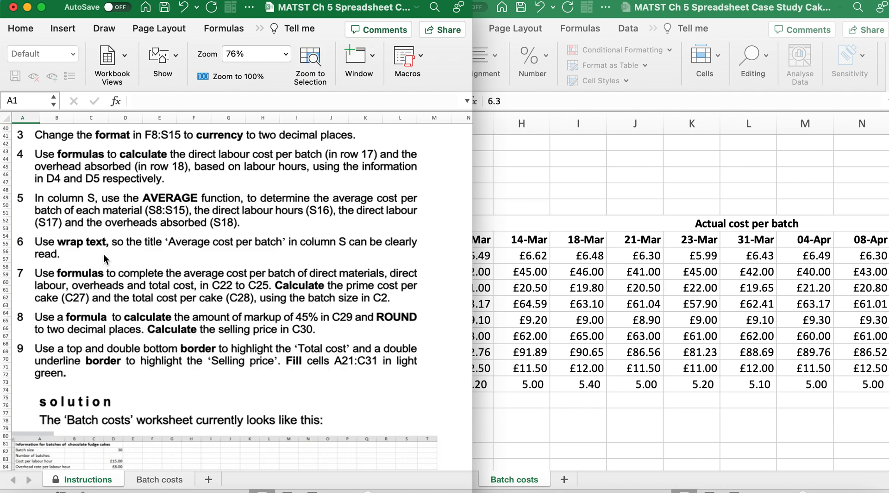
{"action": "left_click", "coordinate": [478, 336]}
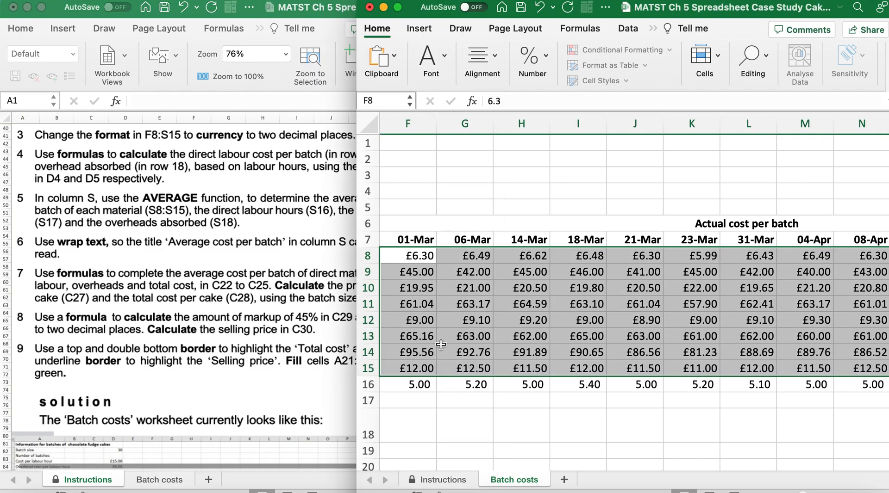
{"action": "left_click", "coordinate": [399, 8]}
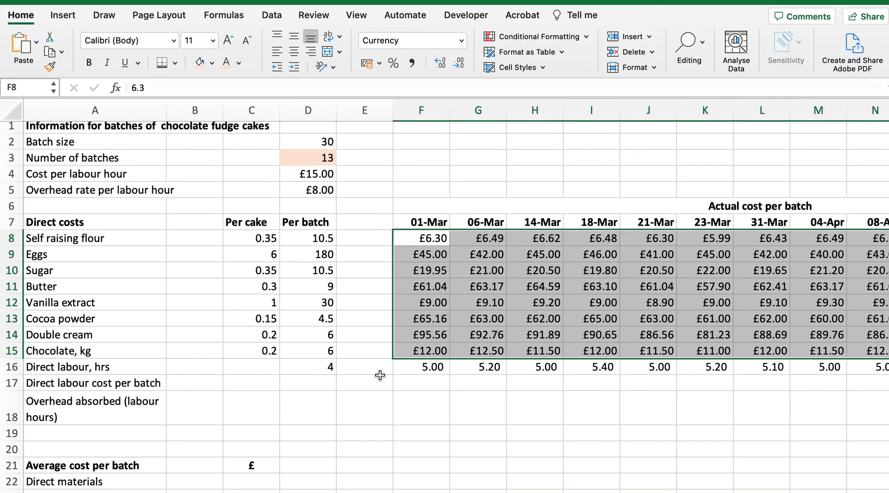
{"action": "left_click", "coordinate": [405, 383]}
{"action": "left_click_drag", "start_coordinate": [295, 177], "coordinate": [297, 187]}
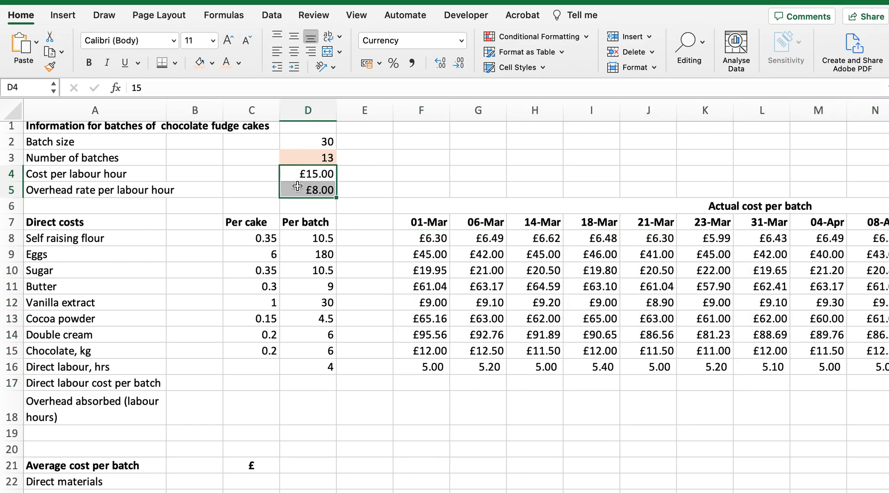
Enter the direct labour cost formula =(F16*D4) in F17, multiplying the batch's labour hours by the cost per labour hour
{"action": "left_click", "coordinate": [418, 368]}
{"action": "left_click", "coordinate": [417, 387]}
{"action": "type", "text": "=("}
{"action": "left_click", "coordinate": [429, 366]}
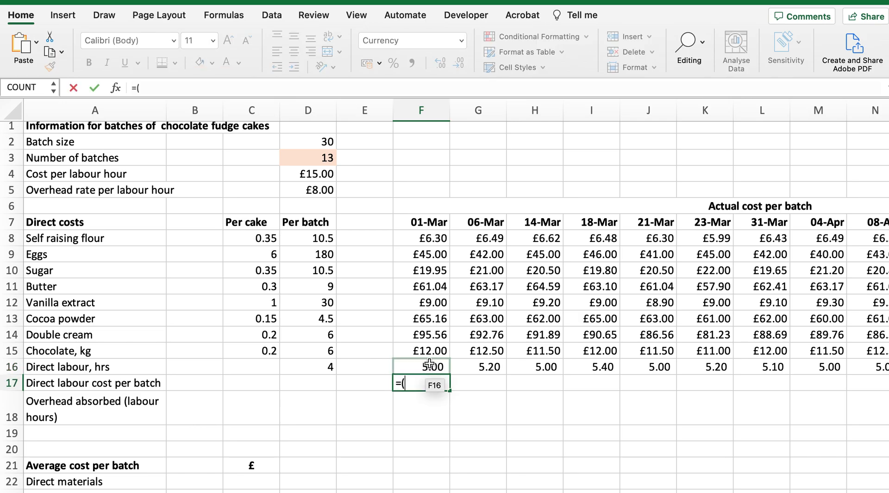
{"action": "type", "text": "*"}
{"action": "left_click", "coordinate": [297, 176]}
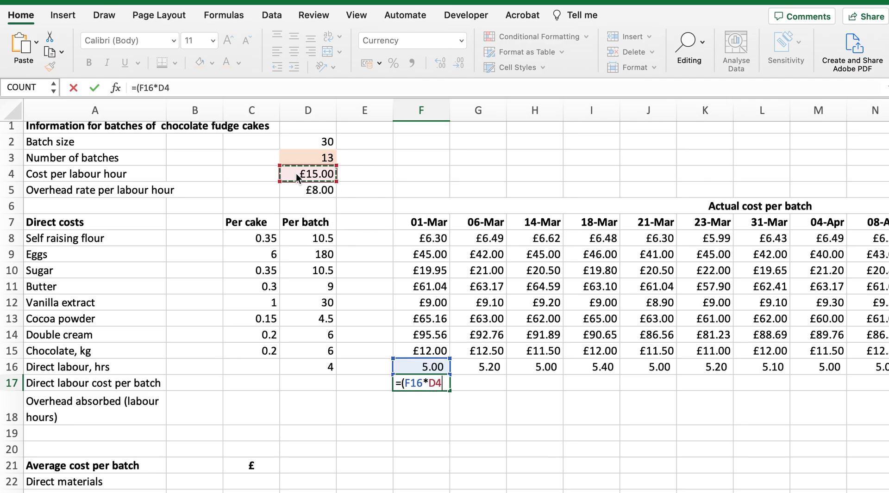
{"action": "type", "text": ")"}
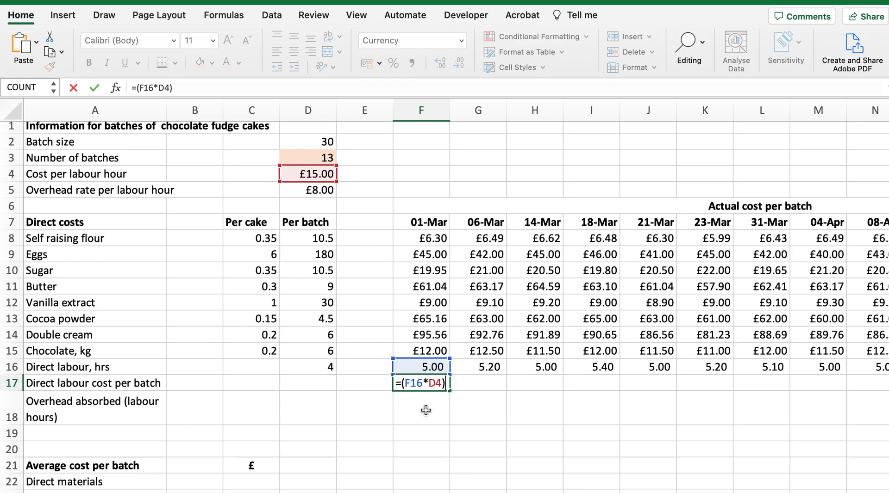
Add absolute reference markers to the F17 formula so it reads =(F$16*$D4), and commit it
{"action": "left_click", "coordinate": [430, 384]}
{"action": "type", "text": "$"}
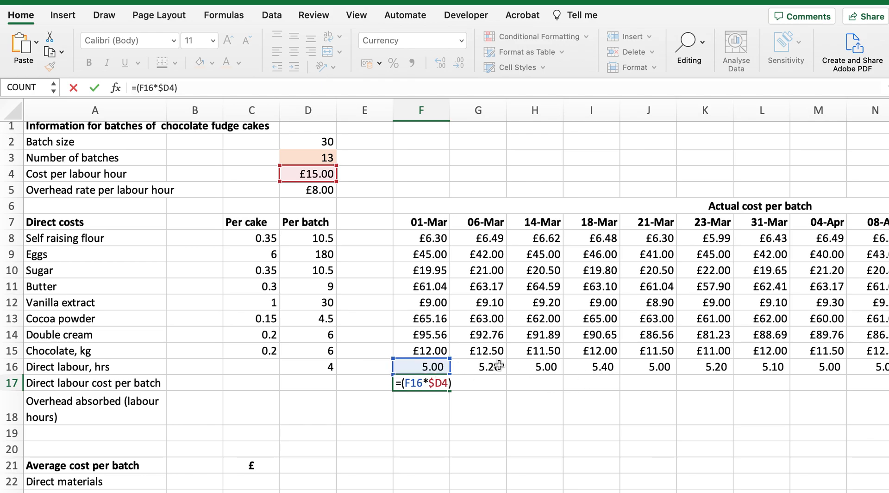
{"action": "left_click", "coordinate": [411, 384]}
{"action": "type", "text": "$"}
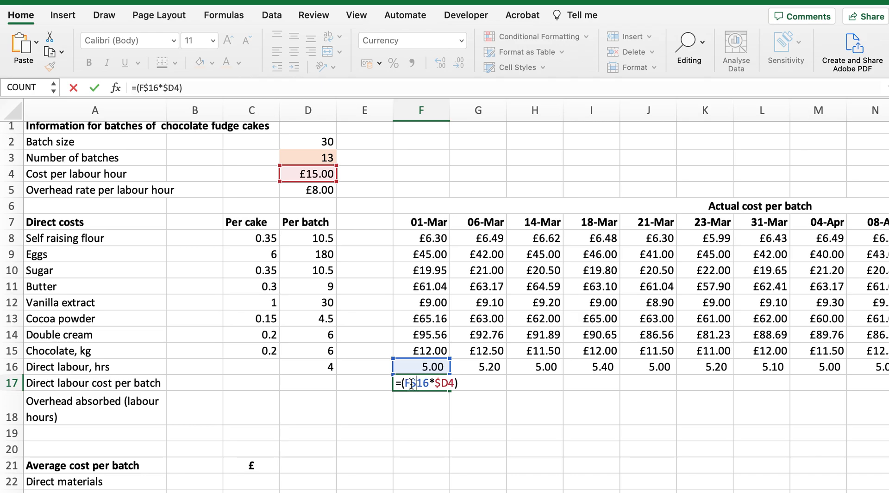
{"action": "key", "text": "Return"}
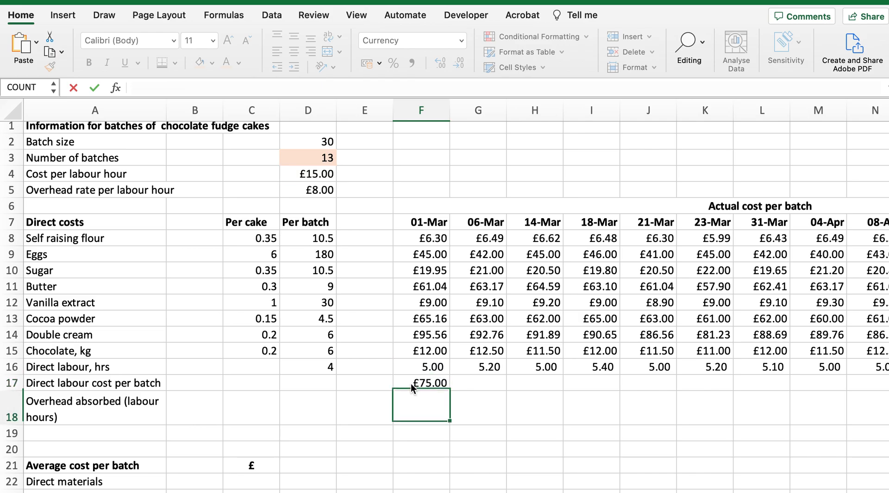
Fill the direct labour cost formula from F17 across row 17 to R17, and check the cell references in G17
{"action": "left_click", "coordinate": [423, 383]}
{"action": "left_click_drag", "start_coordinate": [451, 388], "coordinate": [875, 388]}
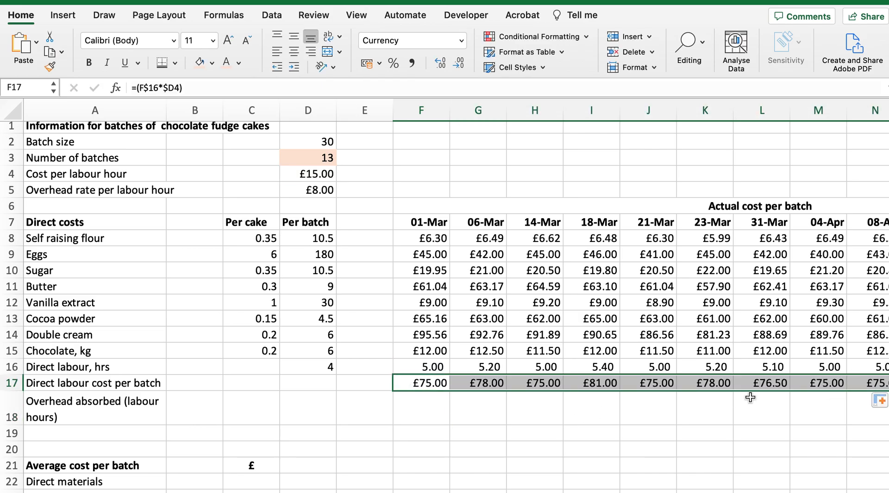
{"action": "scroll", "coordinate": [749, 397], "scroll_direction": "right", "scroll_amount": 4}
{"action": "scroll", "coordinate": [749, 397], "scroll_direction": "down", "scroll_amount": 1}
{"action": "left_click", "coordinate": [680, 383]}
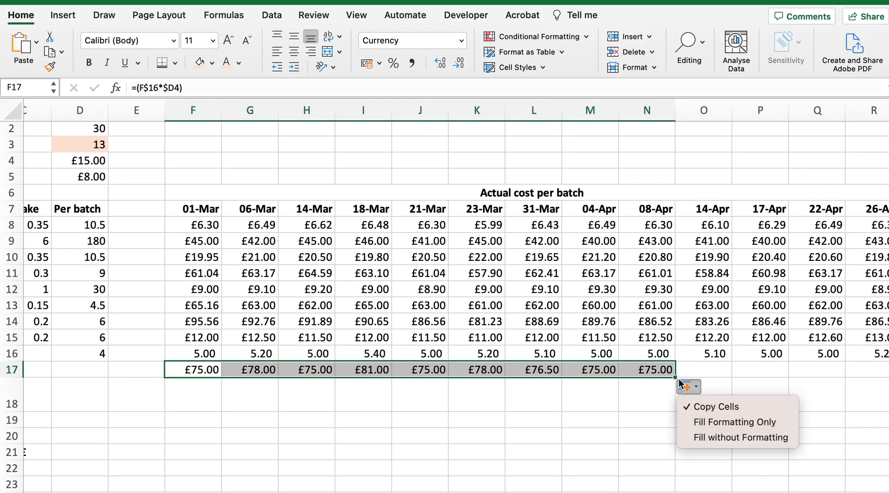
{"action": "left_click", "coordinate": [822, 373]}
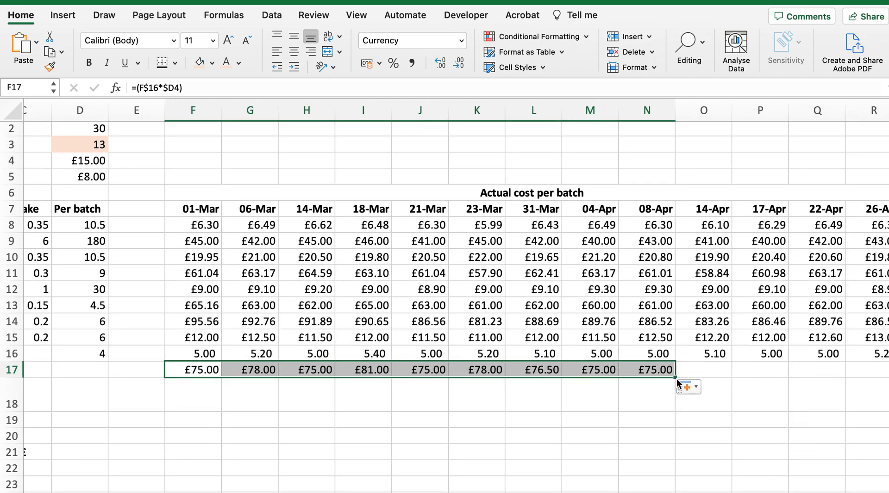
{"action": "mouse_move", "coordinate": [675, 377]}
{"action": "left_mouse_down"}
{"action": "mouse_move", "coordinate": [853, 365]}
{"action": "mouse_move", "coordinate": [630, 362]}
{"action": "mouse_move", "coordinate": [689, 367]}
{"action": "left_mouse_up"}
{"action": "key", "text": "Tab"}
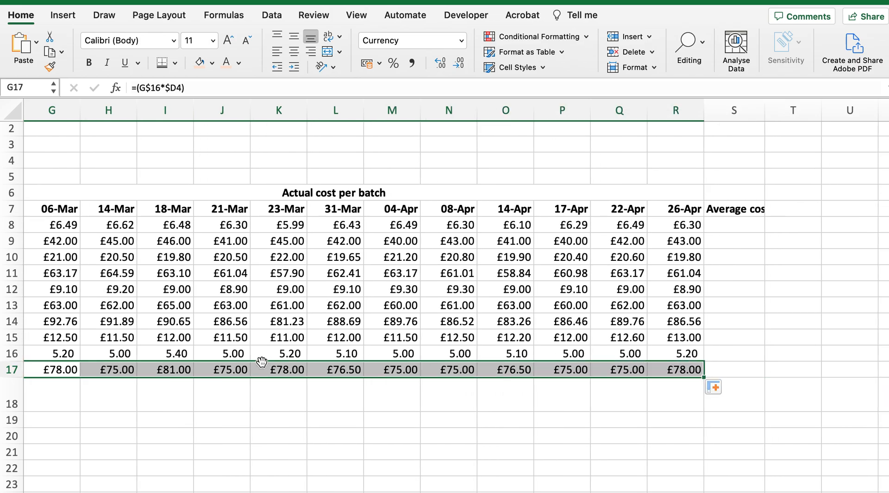
{"action": "scroll", "coordinate": [264, 364], "scroll_direction": "left", "scroll_amount": 6}
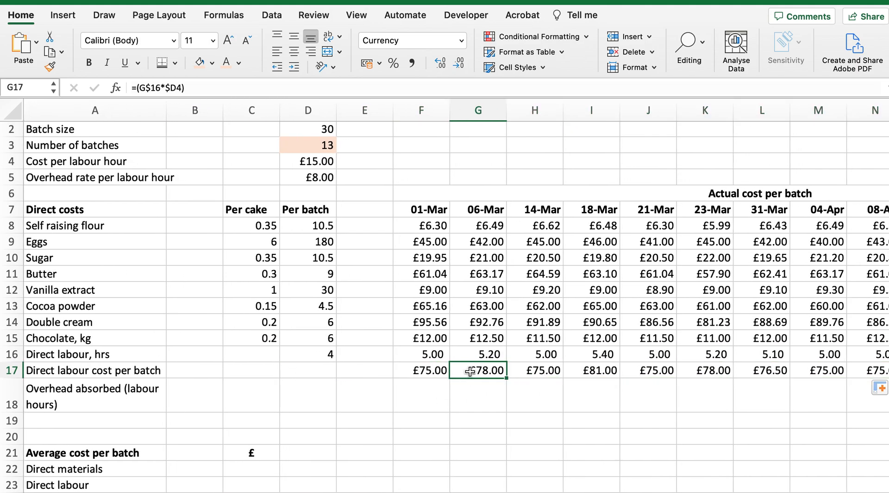
{"action": "double_click", "coordinate": [472, 371]}
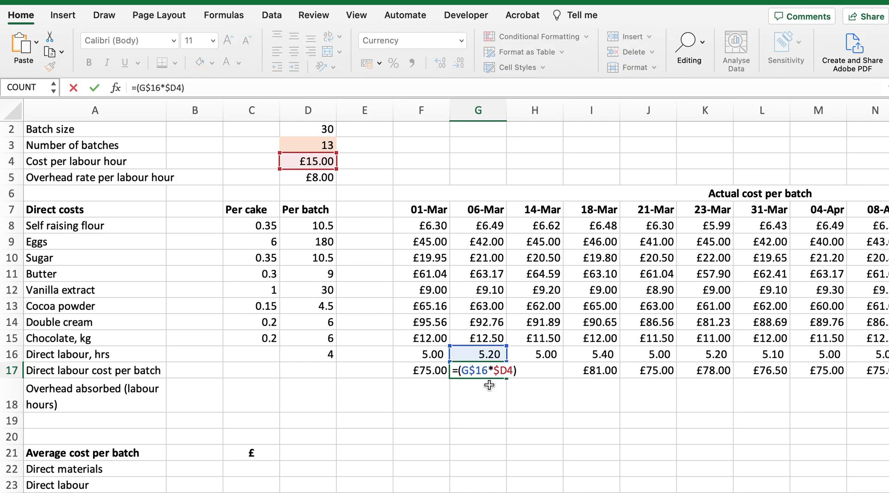
{"action": "key", "text": "Return"}
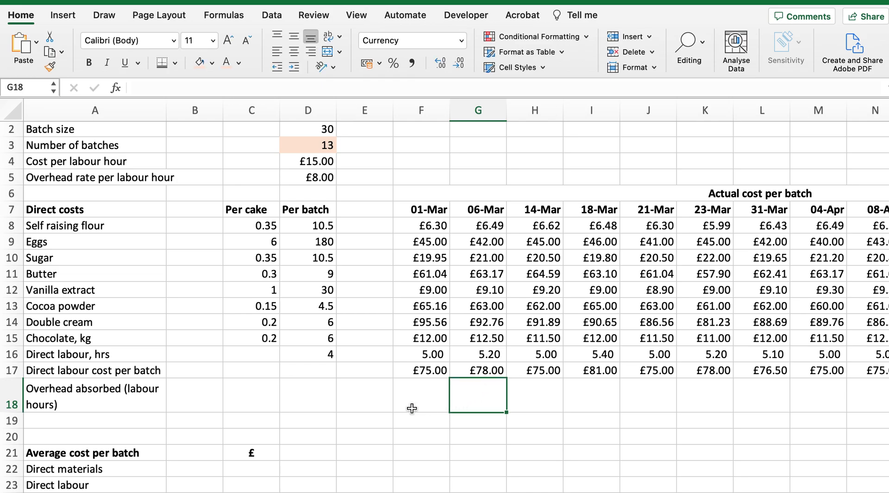
Copy the F17 formula down to F18 as =(F$16*$D5) for the overhead absorbed, and fill it across row 18 to R18
{"action": "left_click", "coordinate": [419, 370]}
{"action": "left_click_drag", "start_coordinate": [449, 378], "coordinate": [456, 403]}
{"action": "double_click", "coordinate": [413, 397]}
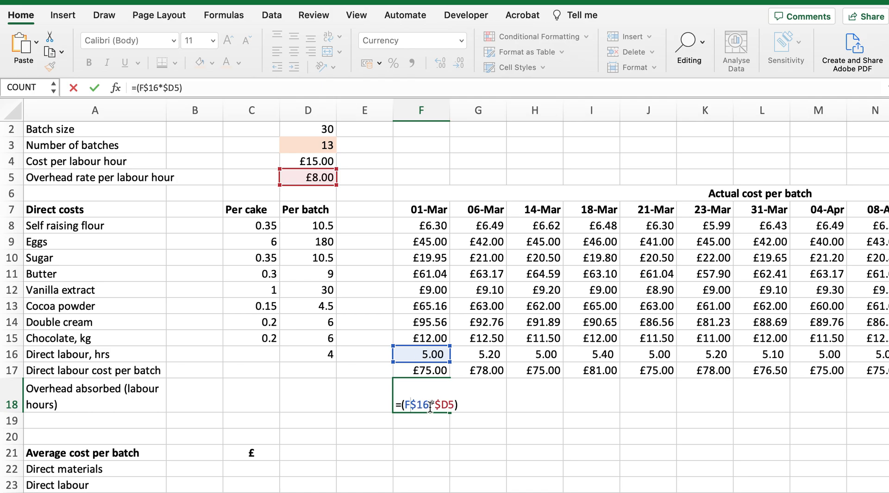
{"action": "left_click", "coordinate": [314, 179]}
{"action": "left_click", "coordinate": [419, 400]}
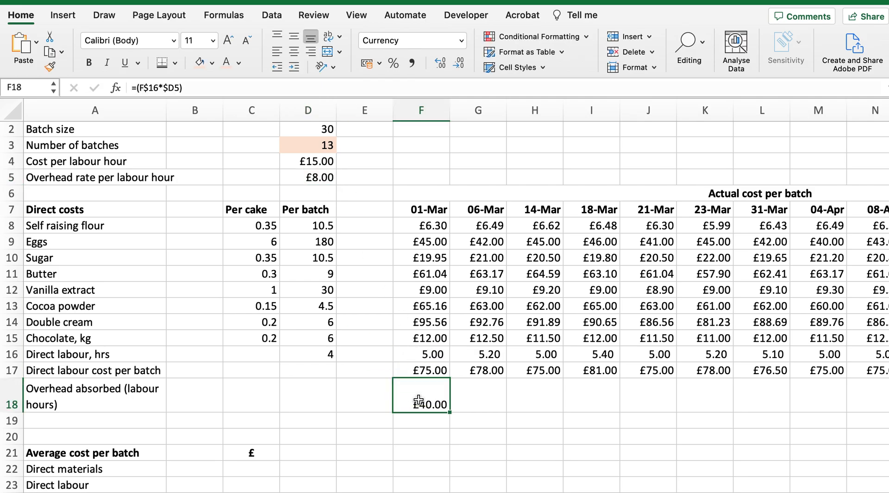
{"action": "double_click", "coordinate": [419, 401]}
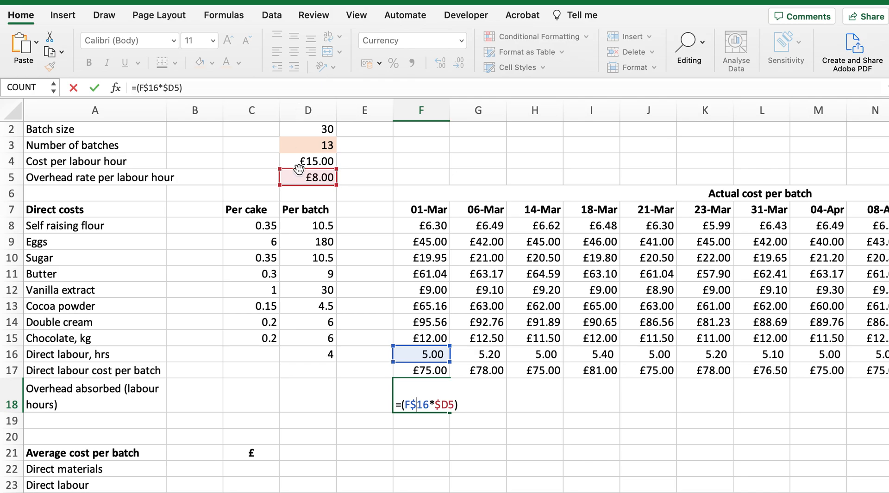
{"action": "key", "text": "Return"}
{"action": "left_click", "coordinate": [430, 394]}
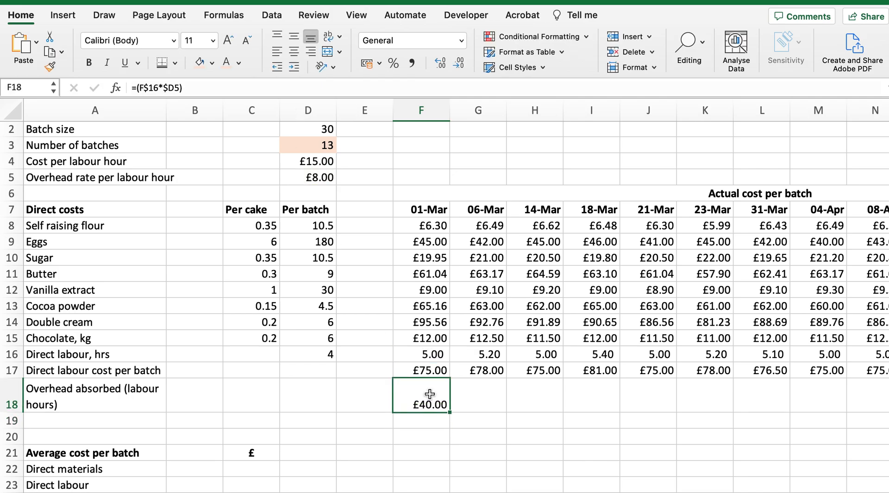
{"action": "left_click_drag", "start_coordinate": [449, 412], "coordinate": [685, 385]}
{"action": "scroll", "coordinate": [278, 384], "scroll_direction": "left", "scroll_amount": 10}
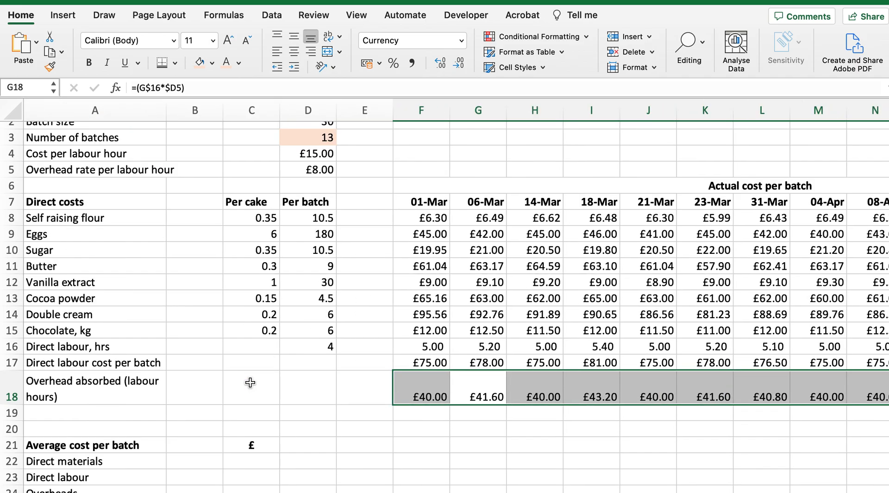
Read instruction 5 on using the AVERAGE function in column S
{"action": "mouse_move", "coordinate": [67, 1]}
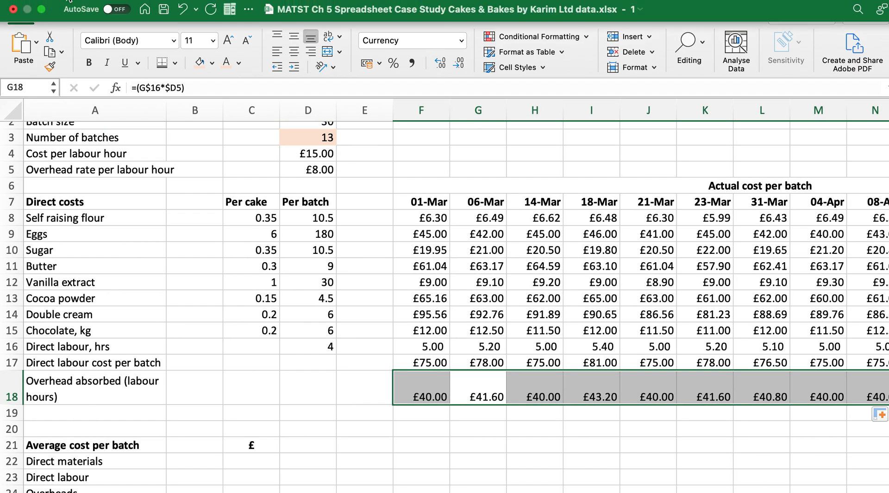
{"action": "left_click", "coordinate": [41, 10]}
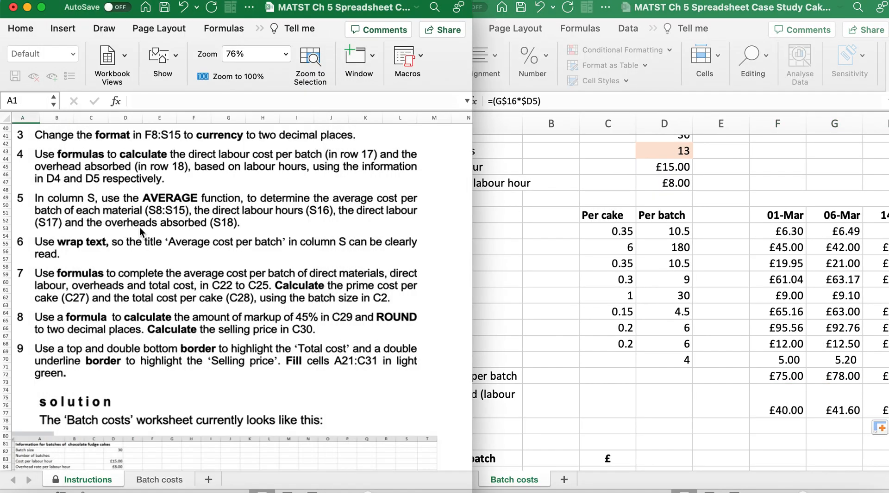
{"action": "scroll", "coordinate": [140, 227], "scroll_direction": "down", "scroll_amount": 2}
{"action": "scroll", "coordinate": [140, 227], "scroll_direction": "down", "scroll_amount": 4}
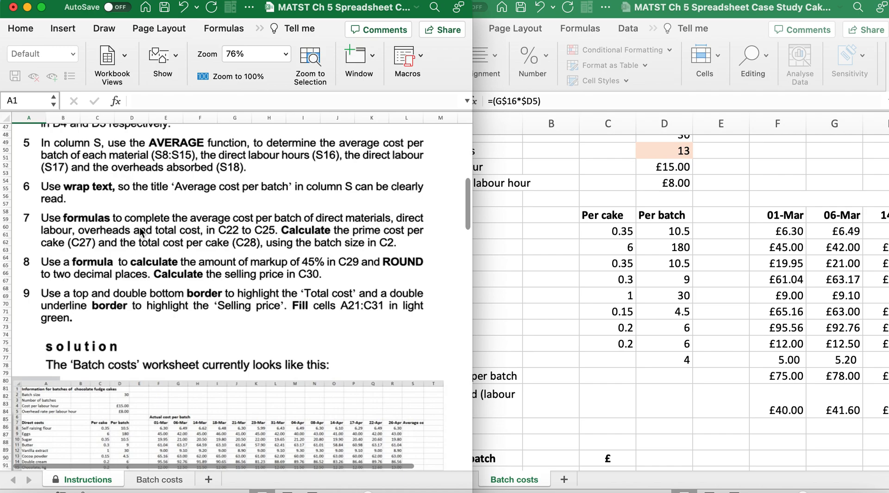
{"action": "scroll", "coordinate": [142, 232], "scroll_direction": "right", "scroll_amount": 1}
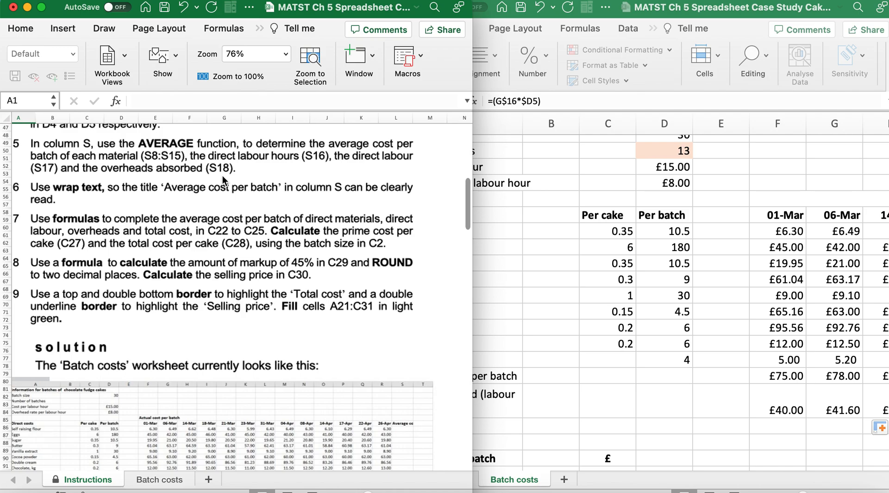
Enter =AVERAGE(F8:R8) in S8 for the average cost per batch, and fill the formula down to S18
{"action": "left_click", "coordinate": [661, 249]}
{"action": "scroll", "coordinate": [661, 250], "scroll_direction": "right", "scroll_amount": 10}
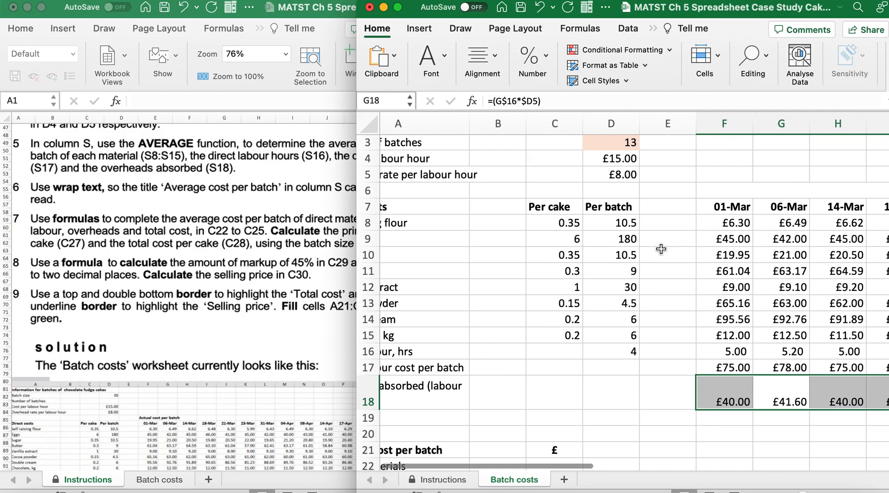
{"action": "left_click", "coordinate": [665, 209]}
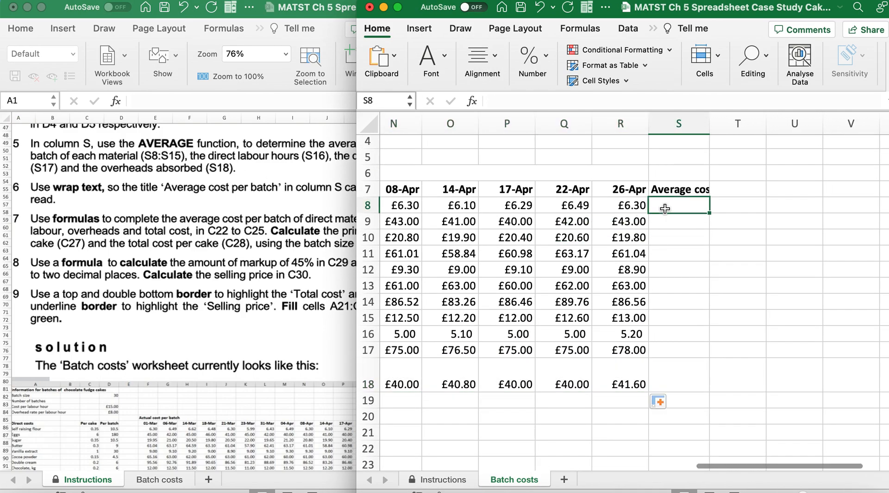
{"action": "left_click", "coordinate": [578, 30]}
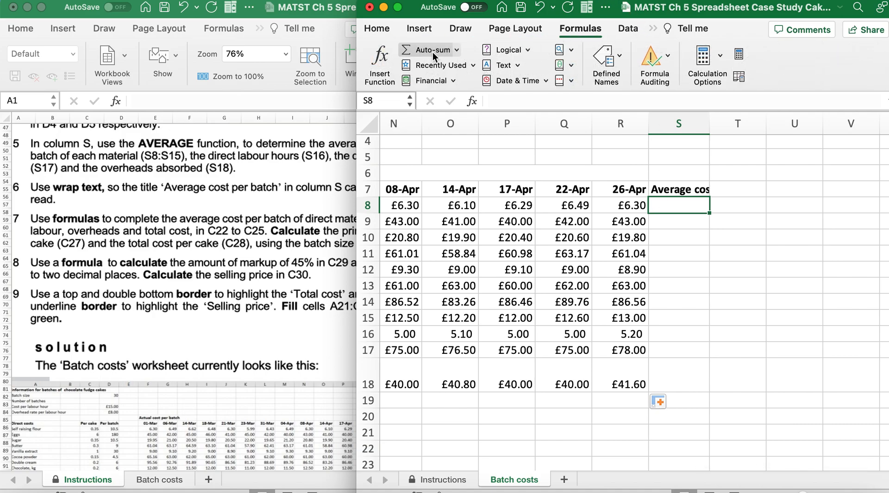
{"action": "left_click", "coordinate": [456, 50]}
{"action": "left_click", "coordinate": [452, 85]}
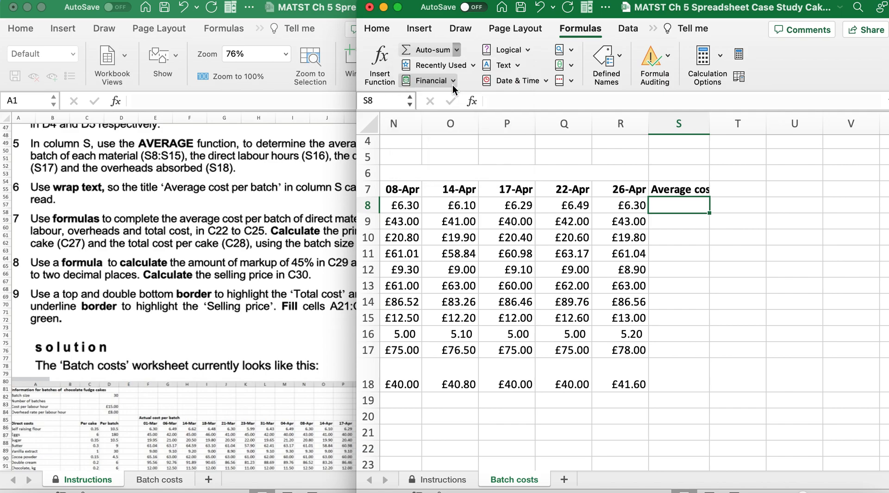
{"action": "scroll", "coordinate": [478, 208], "scroll_direction": "left", "scroll_amount": 10}
{"action": "scroll", "coordinate": [478, 207], "scroll_direction": "right", "scroll_amount": 6}
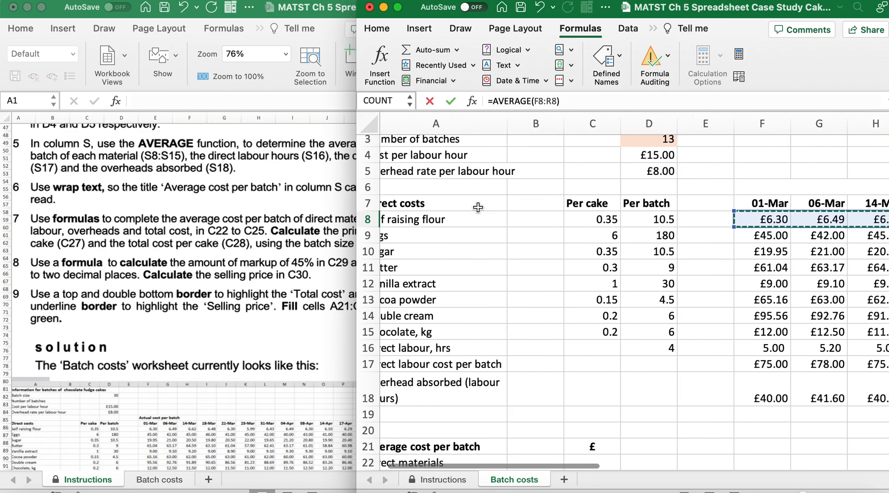
{"action": "scroll", "coordinate": [478, 207], "scroll_direction": "right", "scroll_amount": 6}
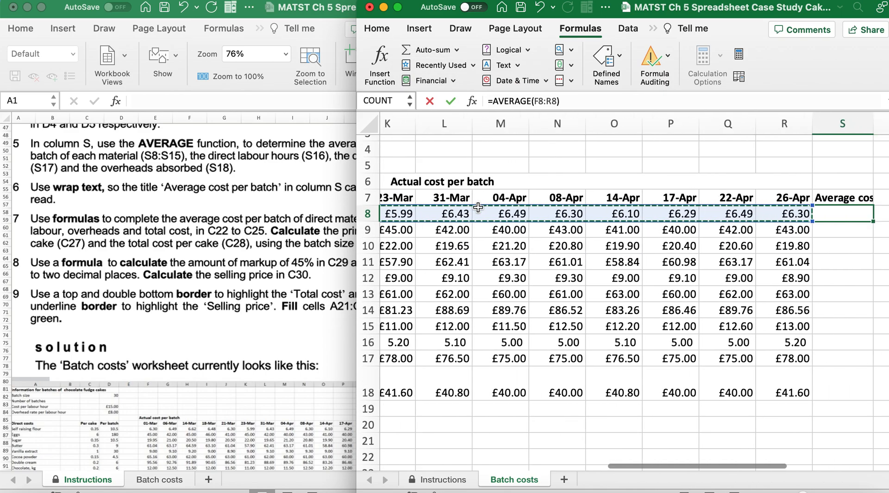
{"action": "key", "text": "Return"}
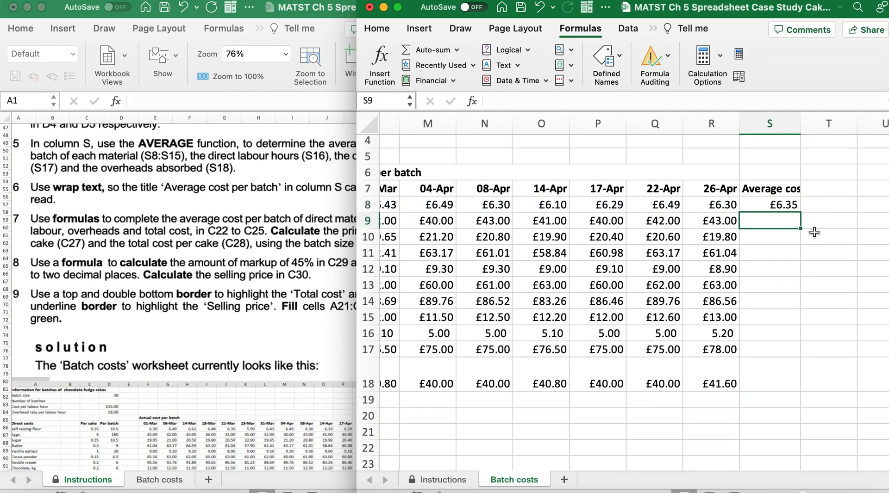
{"action": "left_click", "coordinate": [793, 206]}
{"action": "left_click_drag", "start_coordinate": [801, 213], "coordinate": [799, 391]}
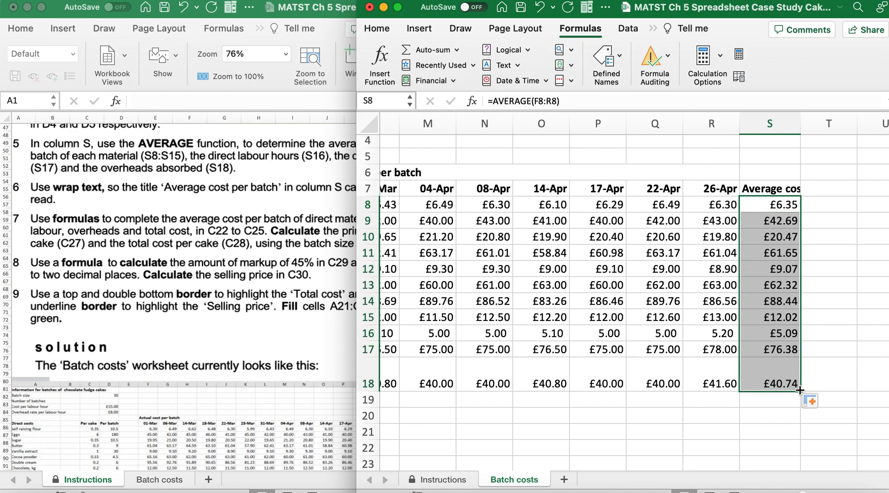
Wrap the text of the 'Average cost per batch' title in S7, following instruction 6
{"action": "left_click", "coordinate": [577, 421]}
{"action": "left_click", "coordinate": [292, 405]}
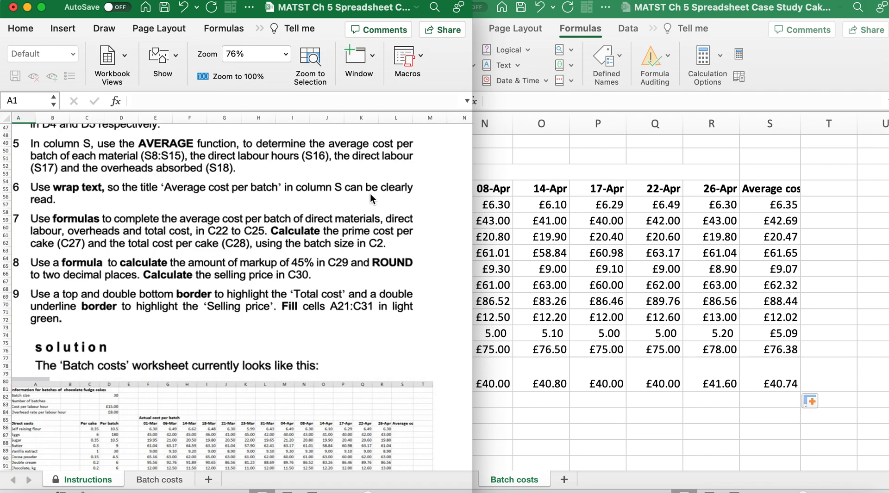
{"action": "left_click", "coordinate": [756, 188]}
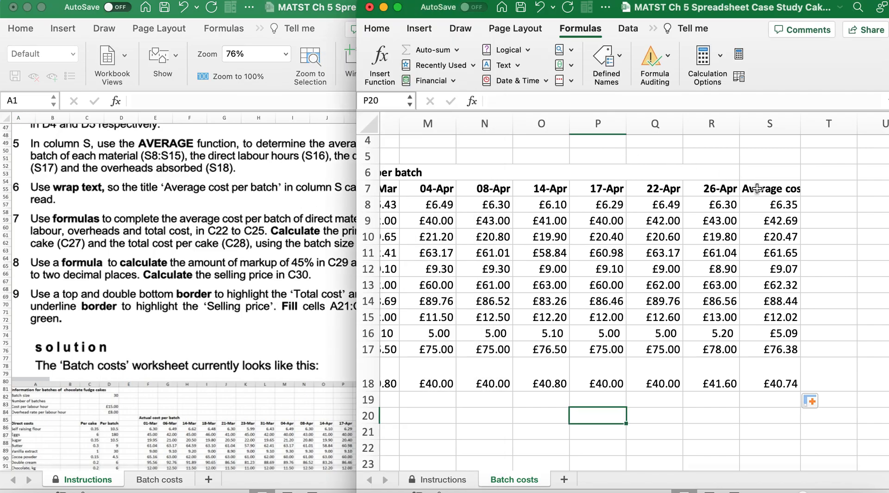
{"action": "left_click", "coordinate": [377, 29]}
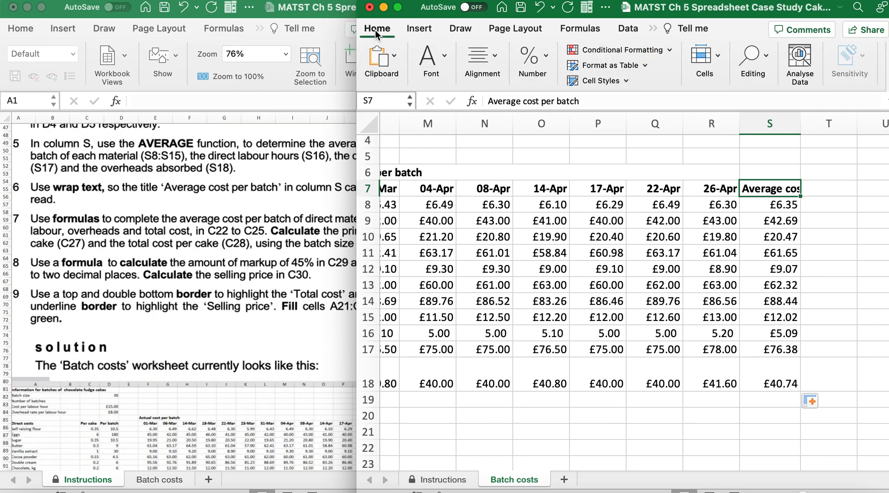
{"action": "left_click", "coordinate": [482, 60]}
{"action": "left_click", "coordinate": [533, 96]}
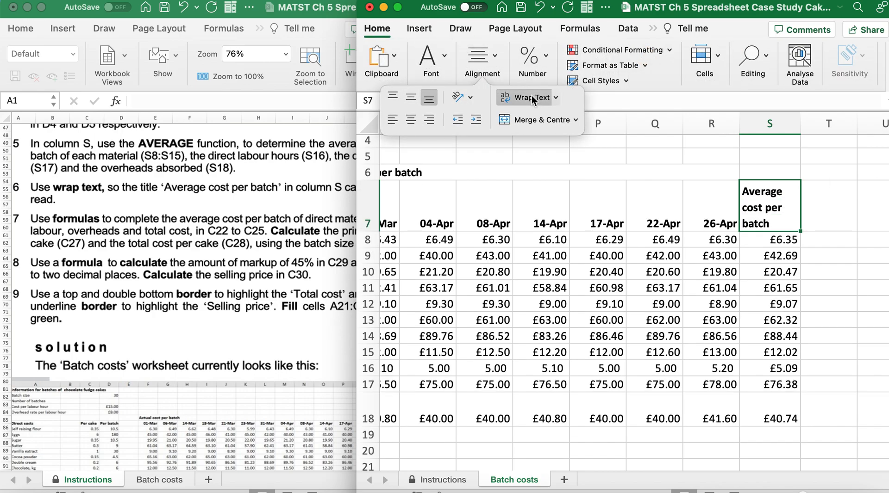
{"action": "left_click", "coordinate": [764, 224]}
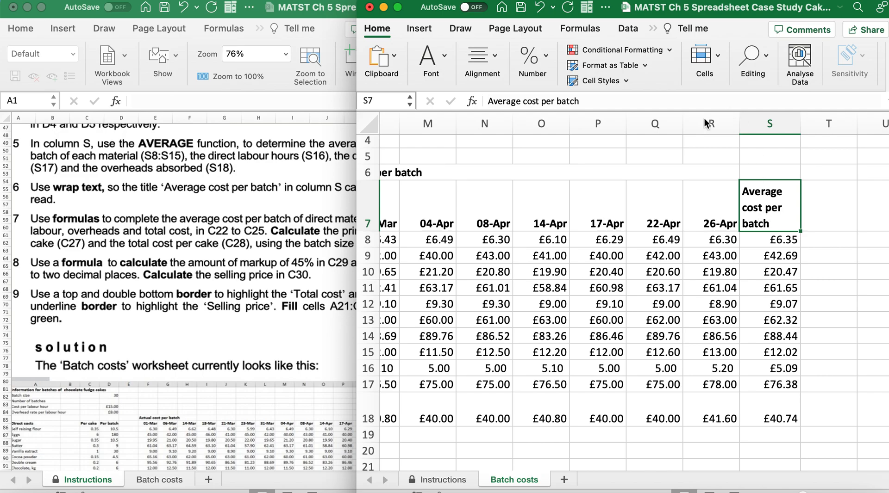
Read instruction 7 on the average cost per batch and per cake, and locate the matching summary table below the batch data
{"action": "scroll", "coordinate": [670, 287], "scroll_direction": "down", "scroll_amount": 3}
{"action": "scroll", "coordinate": [671, 287], "scroll_direction": "left", "scroll_amount": 1}
{"action": "scroll", "coordinate": [671, 287], "scroll_direction": "left", "scroll_amount": 9}
{"action": "scroll", "coordinate": [670, 287], "scroll_direction": "down", "scroll_amount": 5}
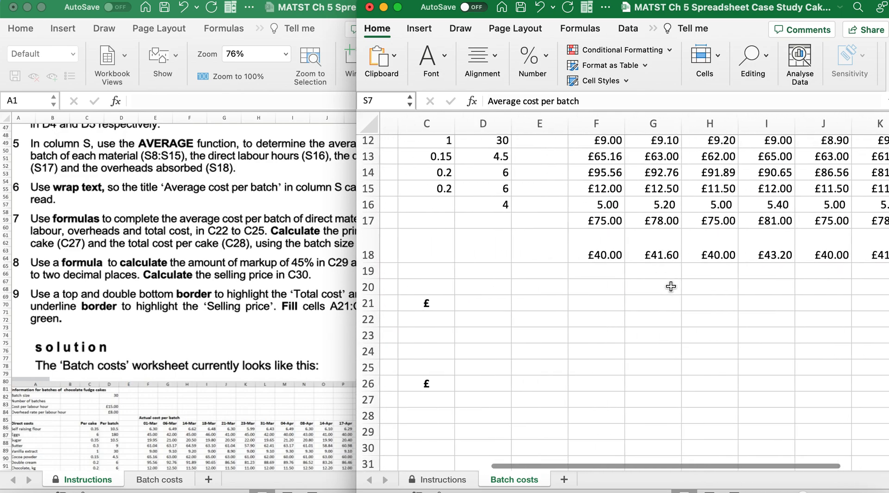
{"action": "scroll", "coordinate": [671, 287], "scroll_direction": "left", "scroll_amount": 2}
{"action": "left_click", "coordinate": [128, 227]}
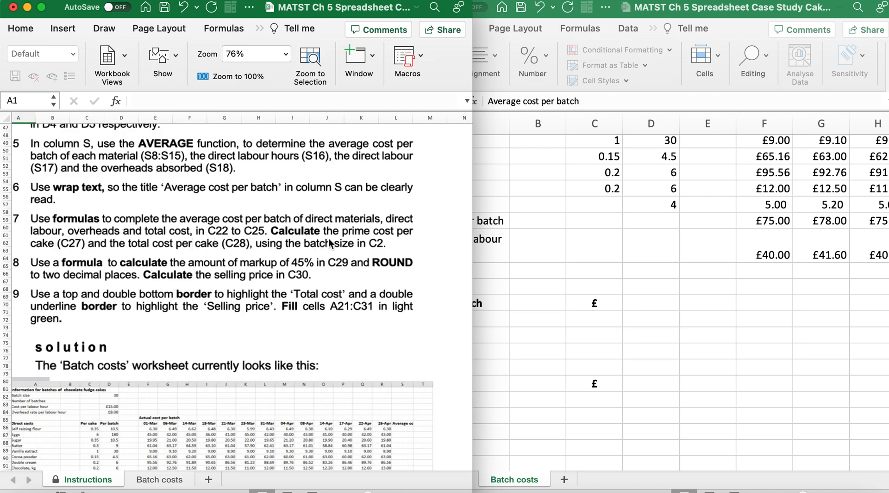
{"action": "left_click", "coordinate": [554, 265]}
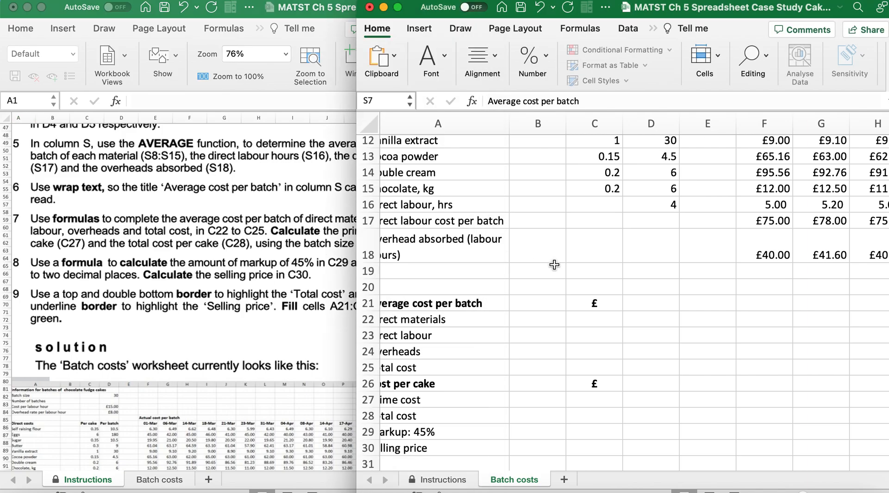
{"action": "scroll", "coordinate": [445, 334], "scroll_direction": "left", "scroll_amount": 1}
{"action": "scroll", "coordinate": [445, 333], "scroll_direction": "down", "scroll_amount": 1}
{"action": "scroll", "coordinate": [502, 320], "scroll_direction": "down", "scroll_amount": 1}
Enter =SUM(S8:S15) in C22 for the average direct materials cost per batch
{"action": "left_click", "coordinate": [596, 298]}
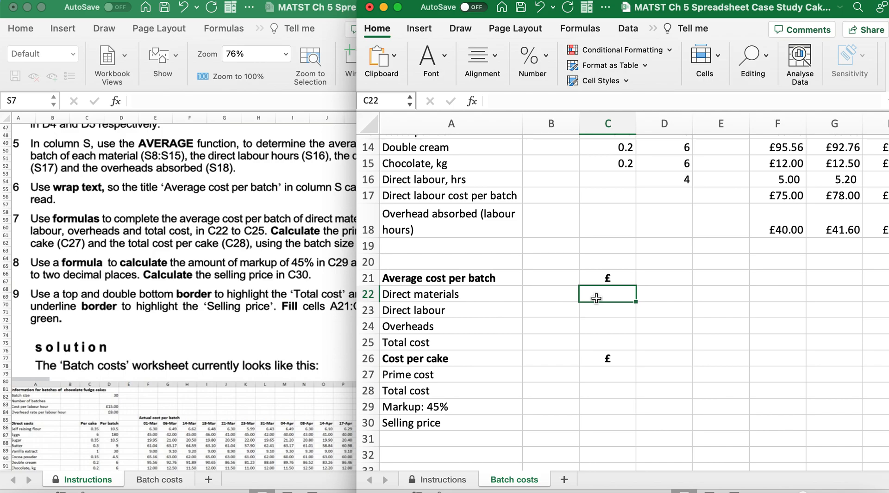
{"action": "type", "text": "="}
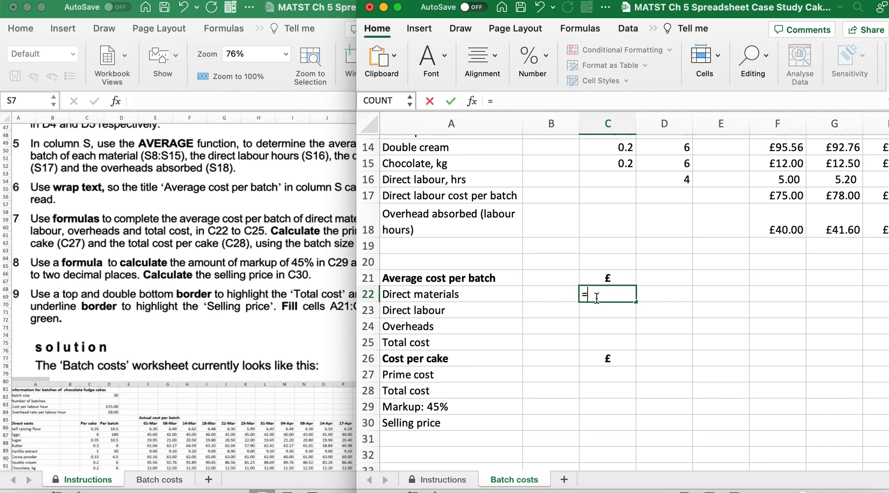
{"action": "type", "text": "sum("}
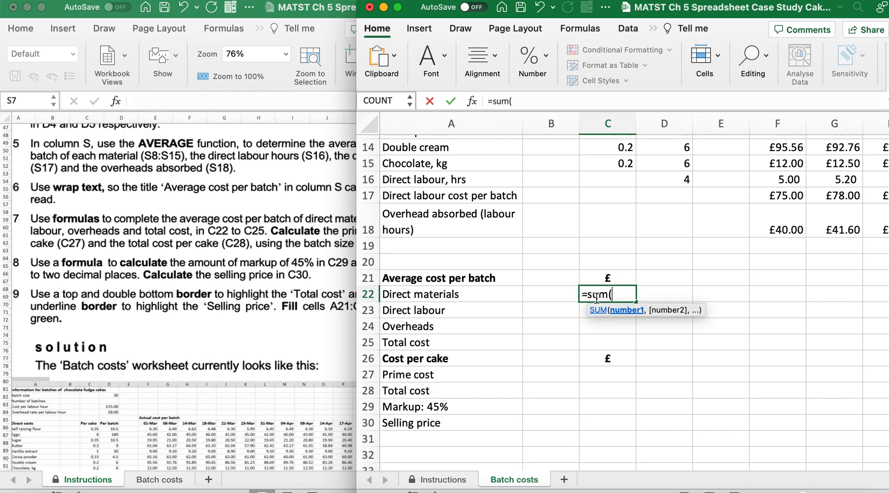
{"action": "scroll", "coordinate": [713, 261], "scroll_direction": "right", "scroll_amount": 10}
{"action": "scroll", "coordinate": [715, 264], "scroll_direction": "up", "scroll_amount": 5}
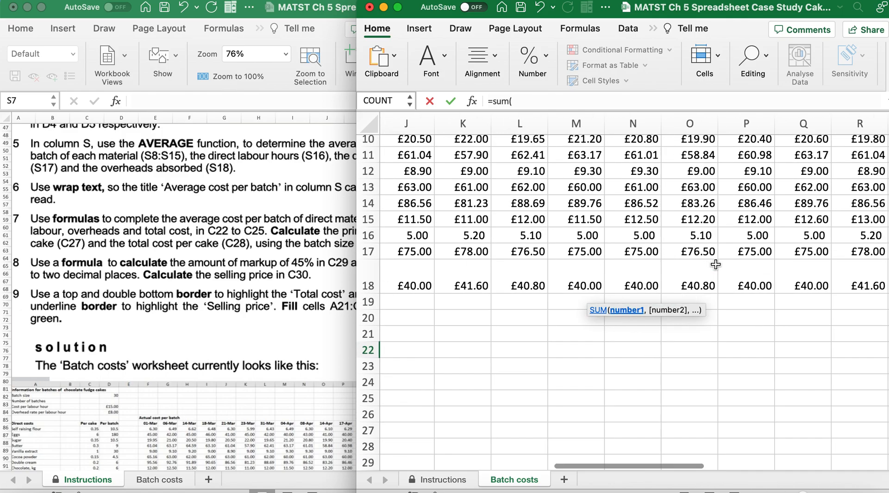
{"action": "scroll", "coordinate": [715, 265], "scroll_direction": "left", "scroll_amount": 10}
{"action": "scroll", "coordinate": [715, 264], "scroll_direction": "down", "scroll_amount": 2}
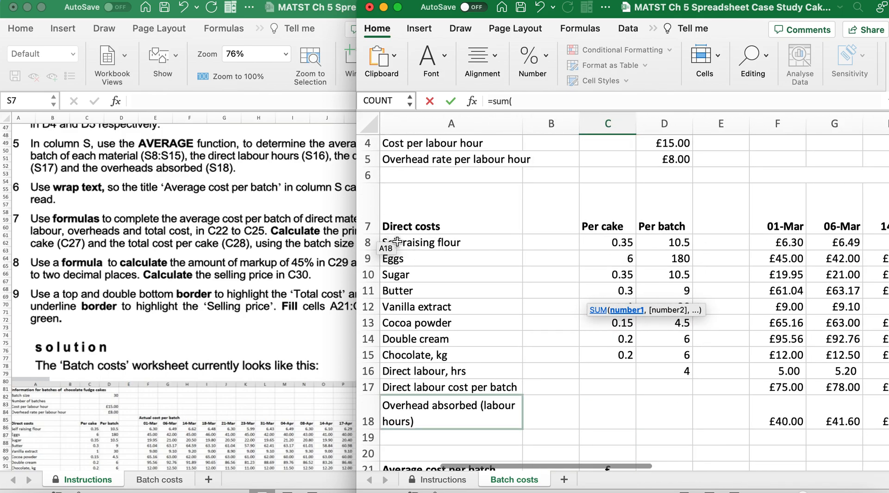
{"action": "scroll", "coordinate": [403, 231], "scroll_direction": "down", "scroll_amount": 1}
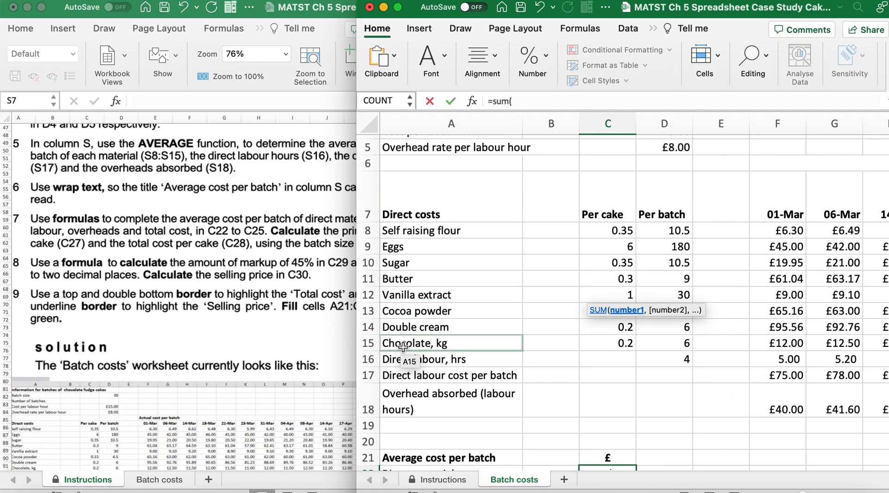
{"action": "scroll", "coordinate": [811, 333], "scroll_direction": "right", "scroll_amount": 2}
{"action": "scroll", "coordinate": [811, 333], "scroll_direction": "right", "scroll_amount": 15}
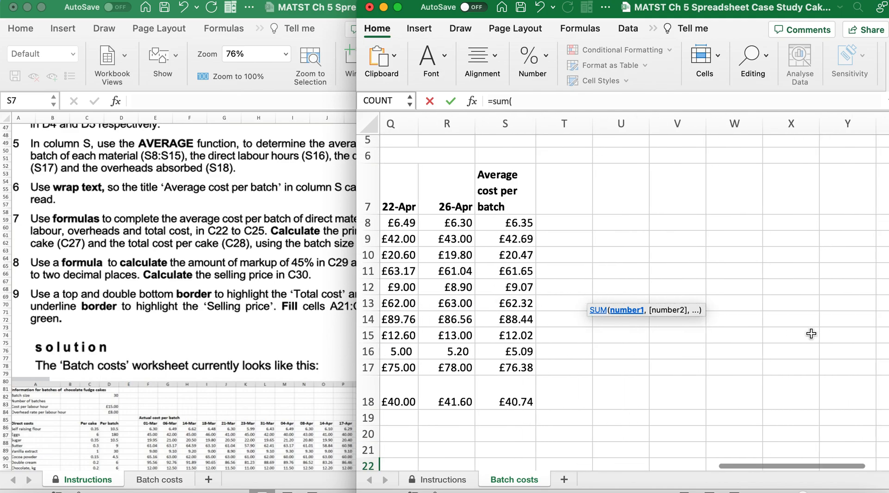
{"action": "left_click_drag", "start_coordinate": [502, 220], "coordinate": [497, 343]}
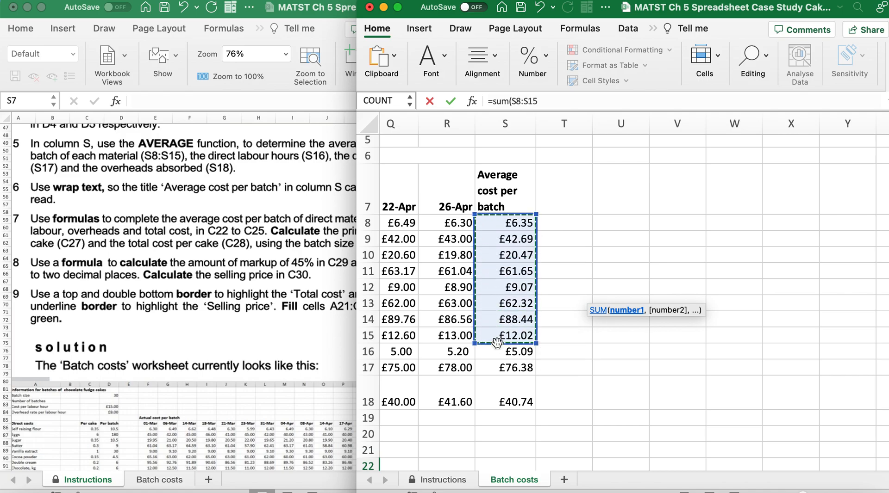
{"action": "key", "text": "Return"}
Link the direct labour cost in C23 to the average in column S with =S17
{"action": "scroll", "coordinate": [496, 343], "scroll_direction": "down", "scroll_amount": 2}
{"action": "scroll", "coordinate": [496, 343], "scroll_direction": "left", "scroll_amount": 3}
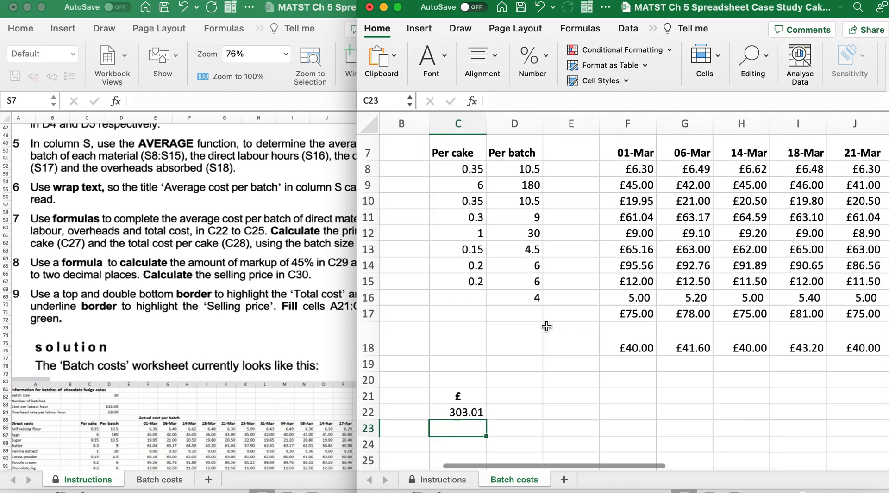
{"action": "scroll", "coordinate": [546, 327], "scroll_direction": "down", "scroll_amount": 3}
{"action": "scroll", "coordinate": [546, 327], "scroll_direction": "left", "scroll_amount": 1}
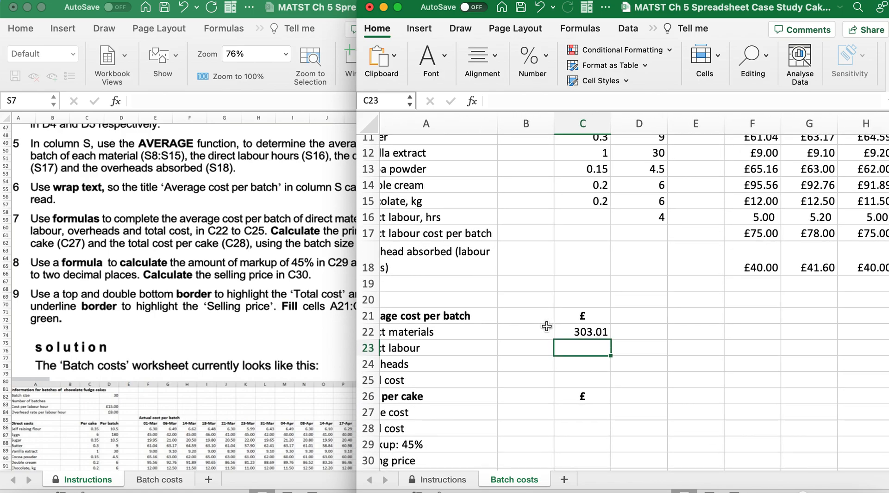
{"action": "scroll", "coordinate": [478, 364], "scroll_direction": "left", "scroll_amount": 2}
{"action": "scroll", "coordinate": [478, 364], "scroll_direction": "up", "scroll_amount": 1}
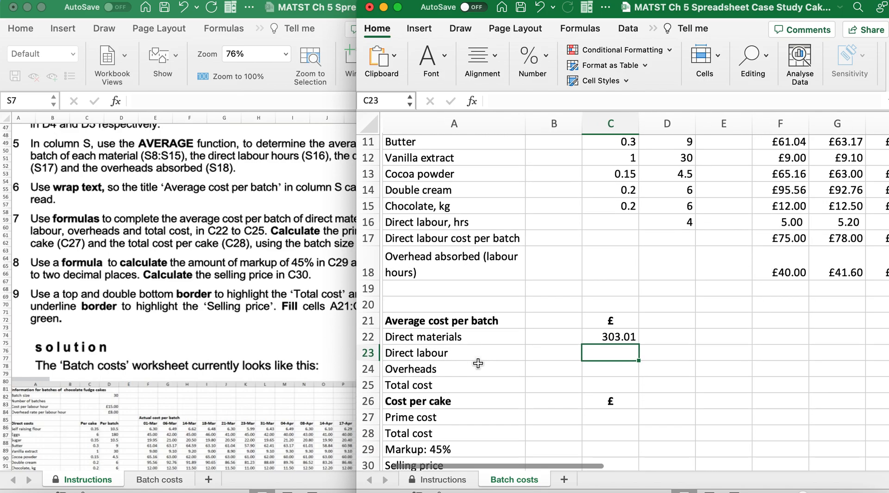
{"action": "scroll", "coordinate": [479, 363], "scroll_direction": "down", "scroll_amount": 1}
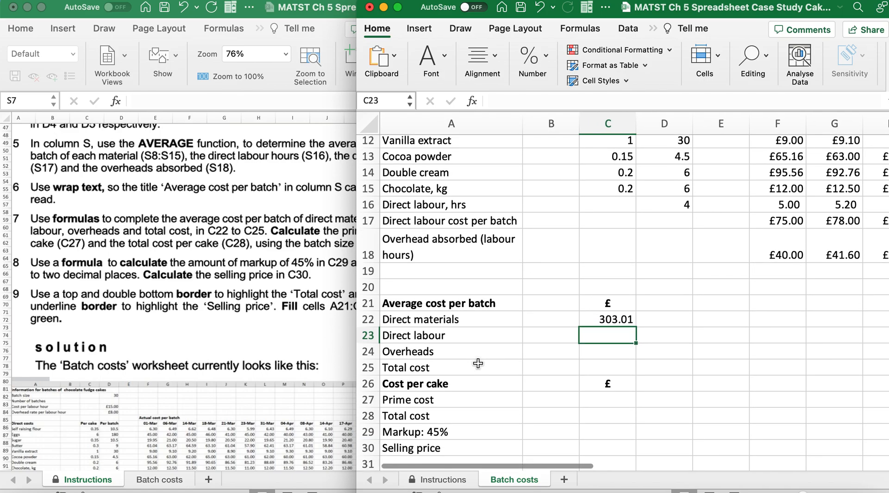
{"action": "type", "text": "="}
{"action": "scroll", "coordinate": [478, 364], "scroll_direction": "right", "scroll_amount": 10}
{"action": "scroll", "coordinate": [478, 364], "scroll_direction": "down", "scroll_amount": 1}
{"action": "scroll", "coordinate": [478, 364], "scroll_direction": "left", "scroll_amount": 1}
{"action": "scroll", "coordinate": [478, 363], "scroll_direction": "up", "scroll_amount": 1}
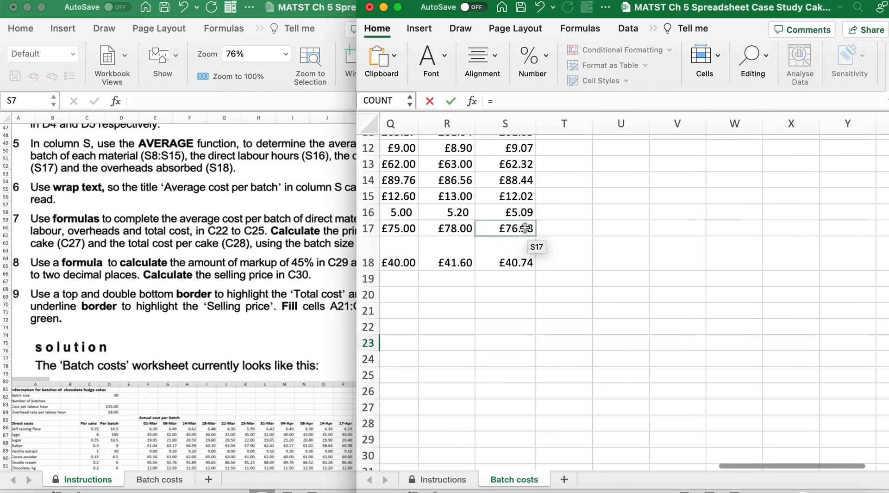
{"action": "left_click", "coordinate": [525, 227]}
{"action": "key", "text": "Return"}
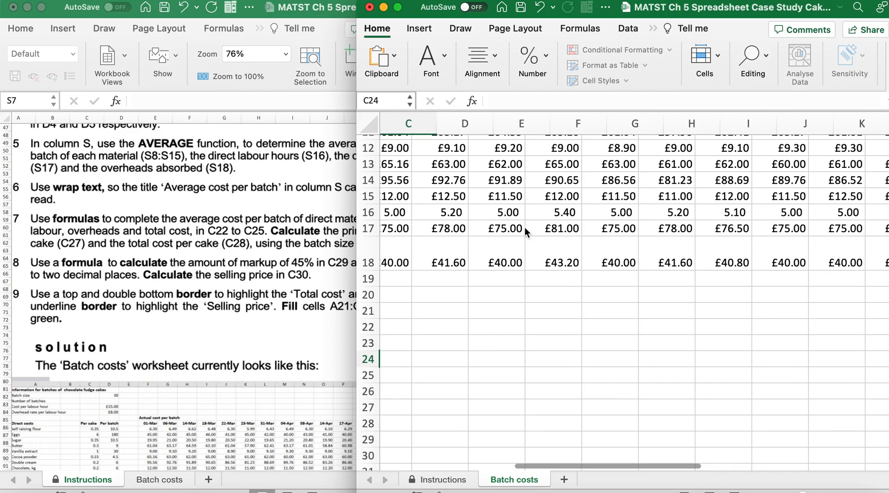
Link the overheads in C24 to the average overhead absorbed with =S18
{"action": "type", "text": "="}
{"action": "scroll", "coordinate": [524, 227], "scroll_direction": "right", "scroll_amount": 10}
{"action": "scroll", "coordinate": [524, 227], "scroll_direction": "down", "scroll_amount": 1}
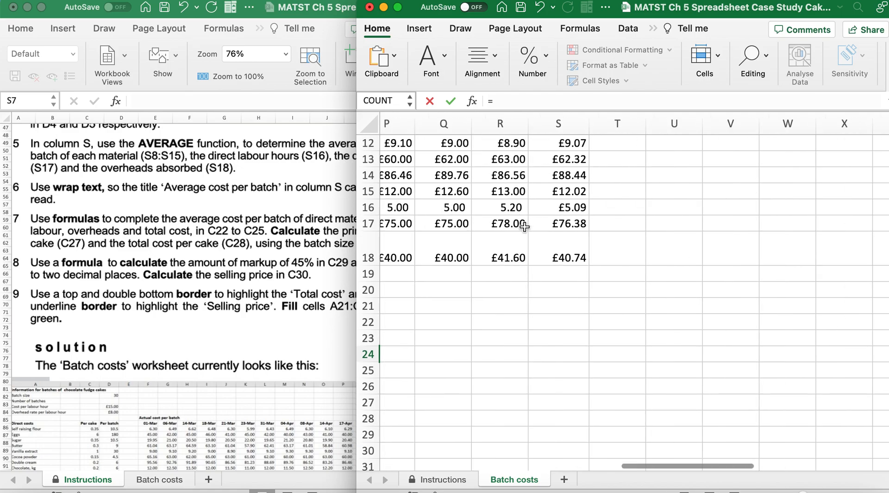
{"action": "left_click", "coordinate": [407, 247]}
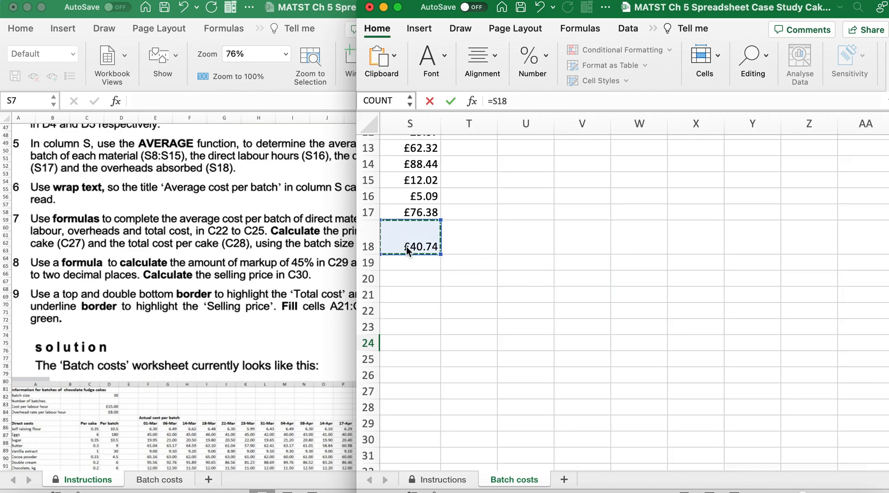
{"action": "key", "text": "Return"}
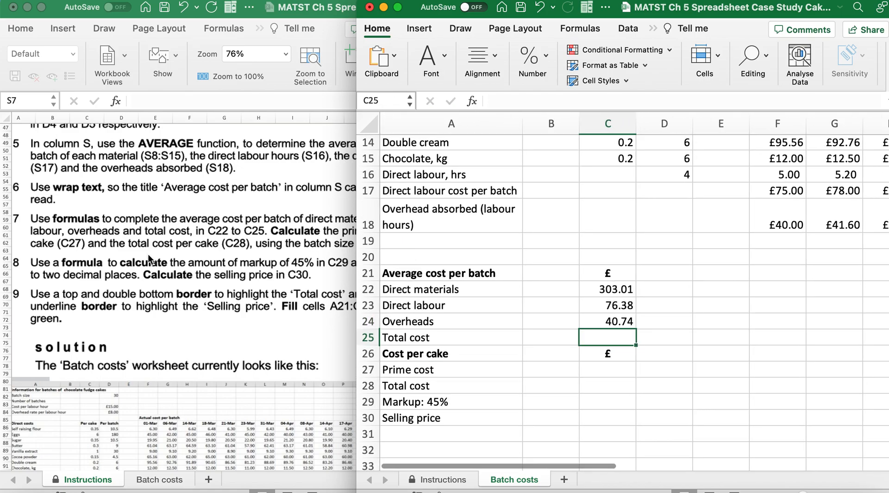
Calculate the total cost per batch in C25 with Auto-sum, extending the summed range to C22:C24
{"action": "left_click", "coordinate": [168, 225]}
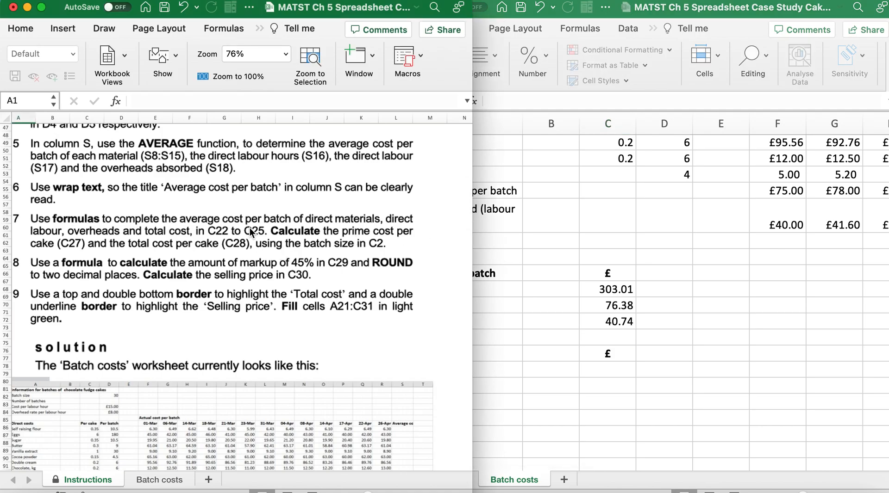
{"action": "left_click", "coordinate": [612, 335]}
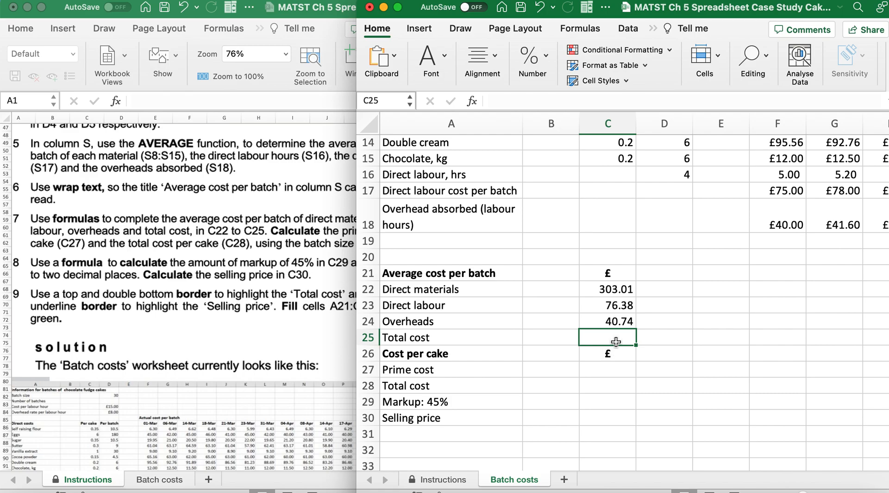
{"action": "left_click", "coordinate": [753, 59]}
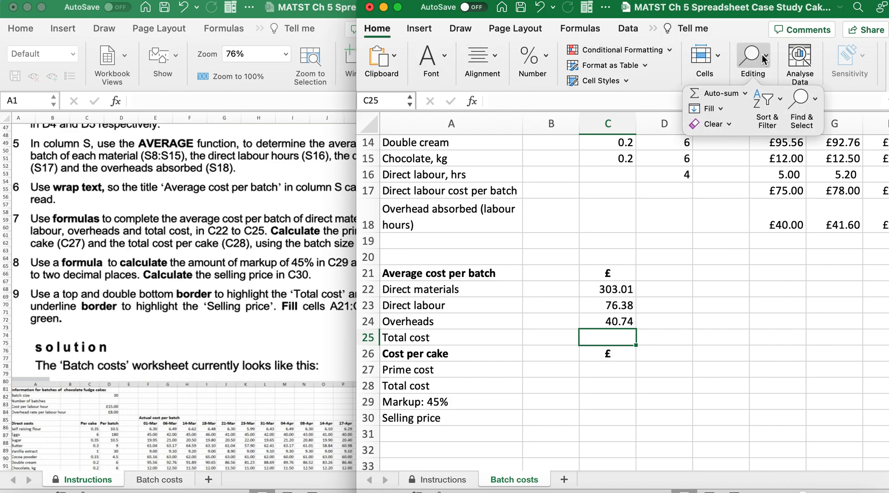
{"action": "left_click", "coordinate": [715, 94]}
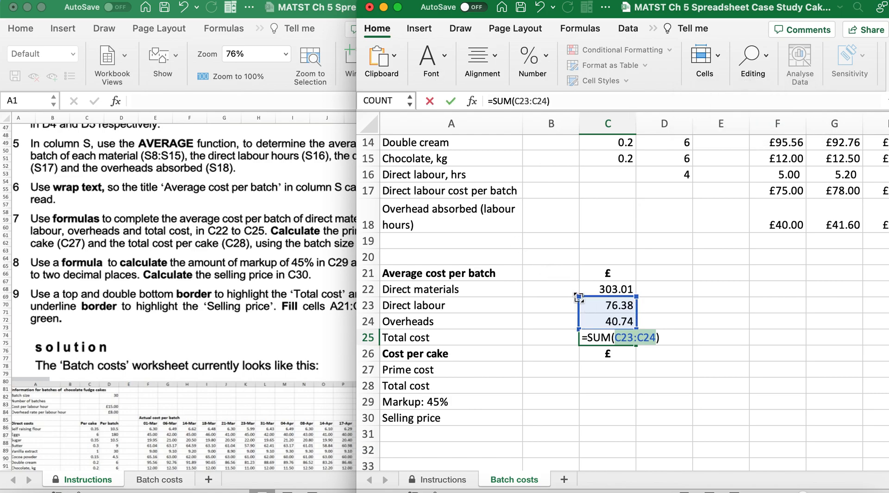
{"action": "left_click_drag", "start_coordinate": [579, 297], "coordinate": [580, 284]}
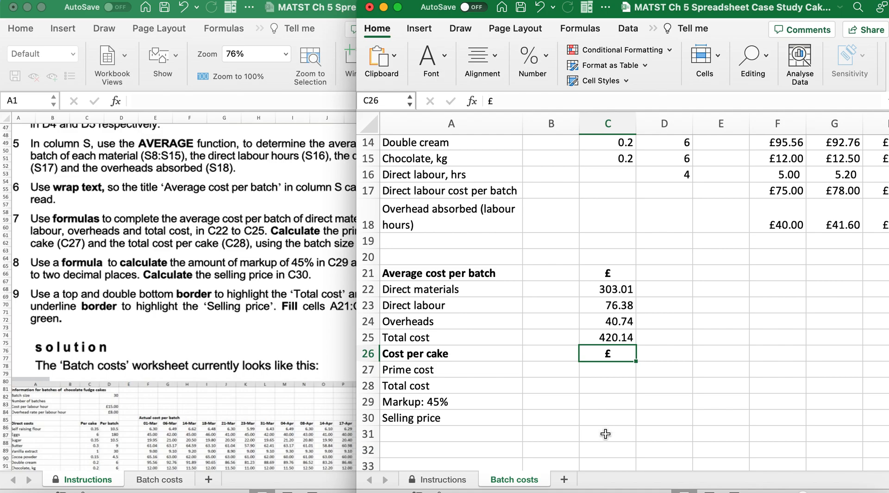
Add direct materials and direct labour for the prime cost in C27 with =SUM(C22:C23)
{"action": "left_click", "coordinate": [209, 272]}
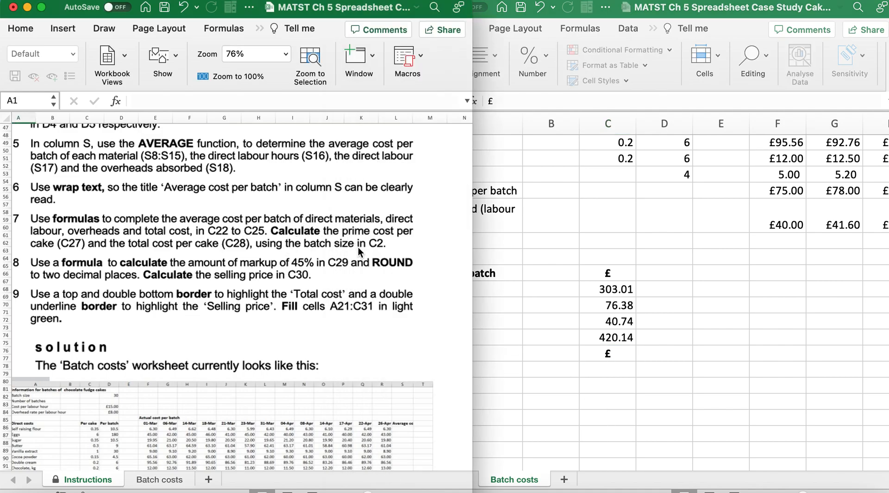
{"action": "left_click", "coordinate": [598, 369]}
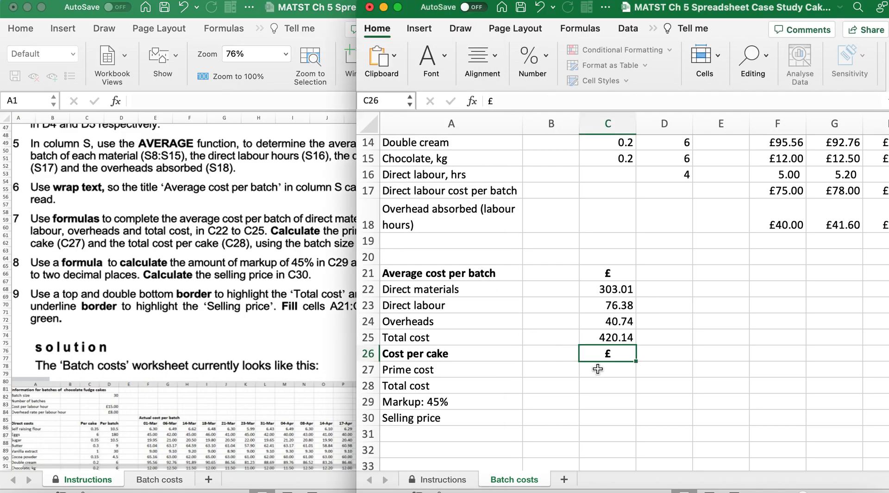
{"action": "left_click", "coordinate": [601, 376]}
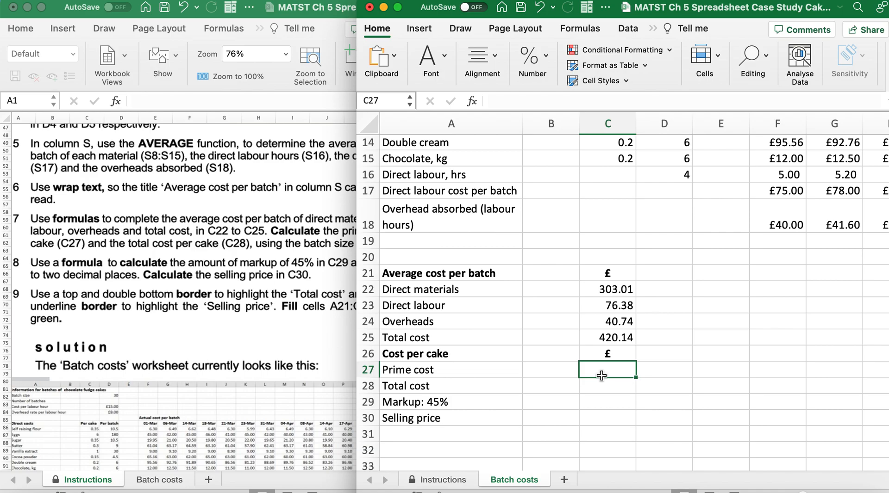
{"action": "type", "text": "=Sum("}
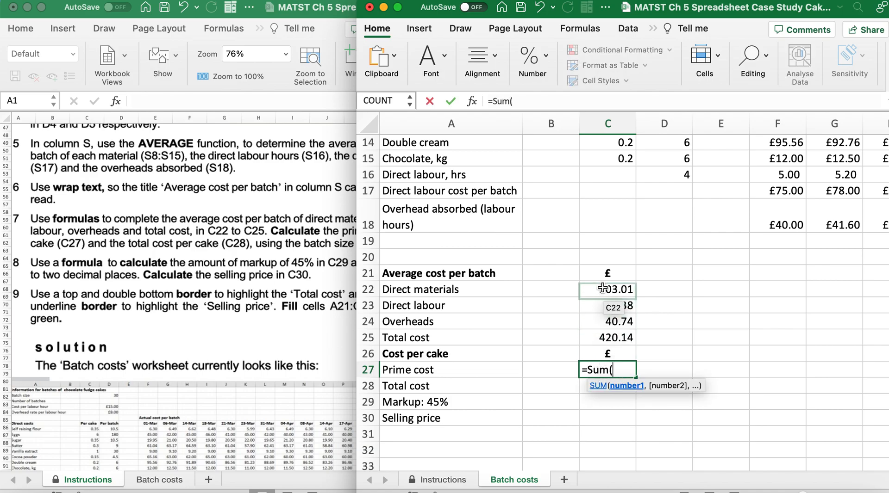
{"action": "left_click_drag", "start_coordinate": [603, 289], "coordinate": [602, 312]}
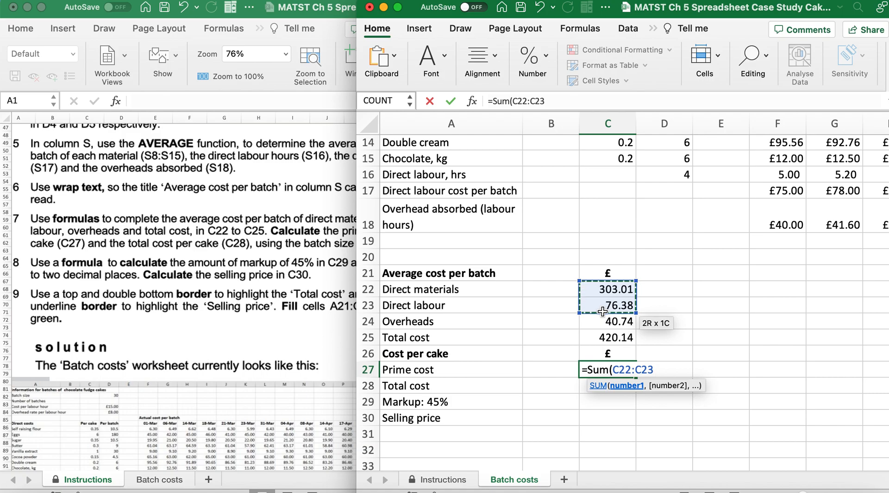
{"action": "type", "text": ")"}
{"action": "key", "text": "Return"}
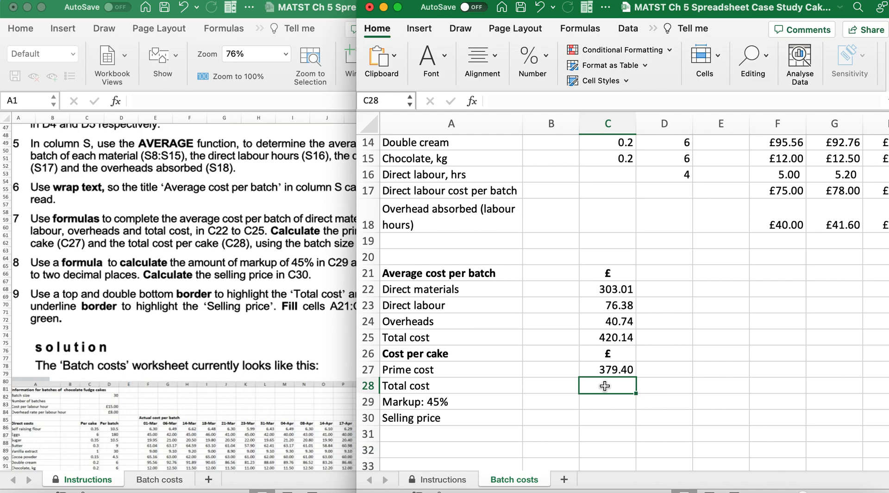
{"action": "type", "text": "="}
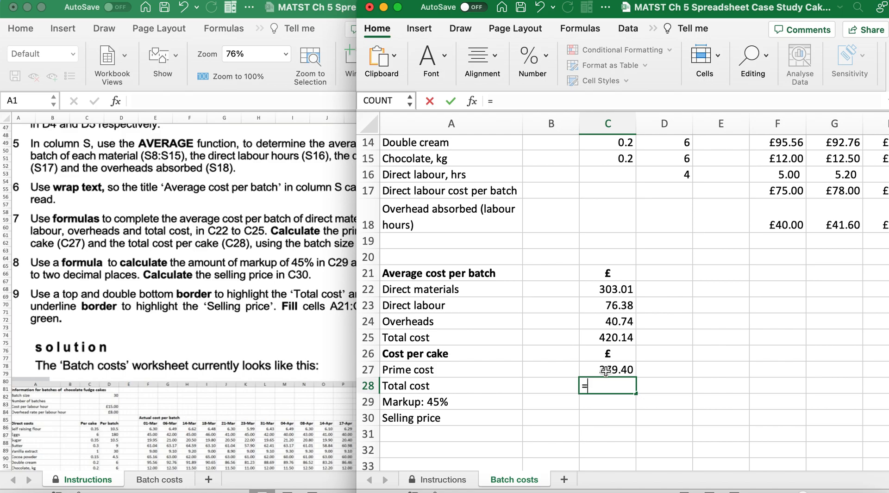
{"action": "left_click", "coordinate": [608, 340]}
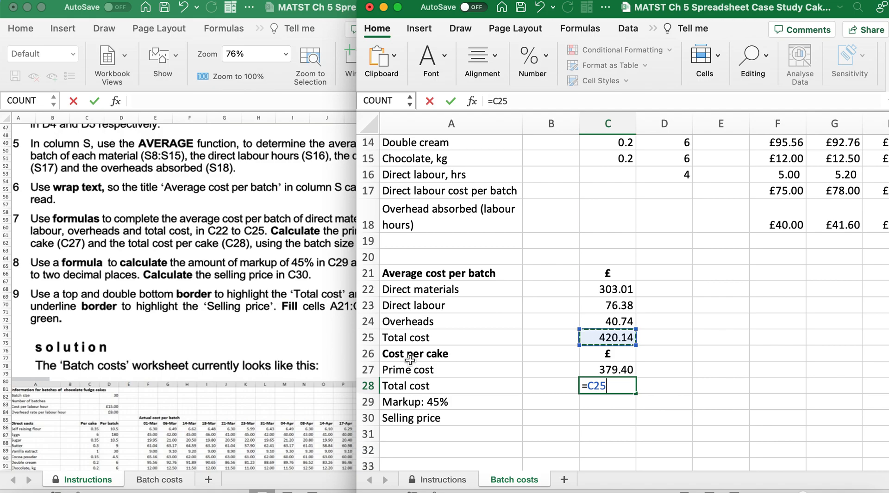
{"action": "key", "text": "BackSpace"}
{"action": "key", "text": "BackSpace"}
{"action": "key", "text": "BackSpace"}
{"action": "key", "text": "BackSpace"}
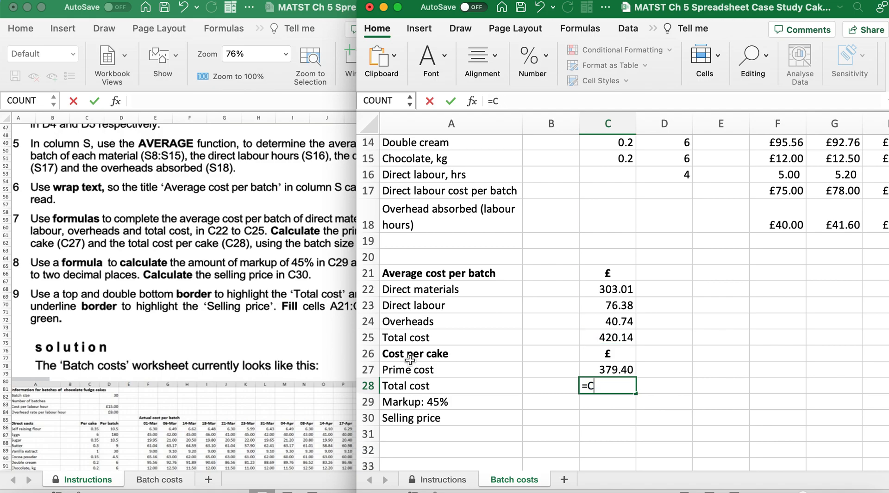
{"action": "key", "text": "Return"}
Extend the prime cost formula in C27 to divide by the batch size, giving =SUM(C22:C23)/D2
{"action": "left_click", "coordinate": [624, 371]}
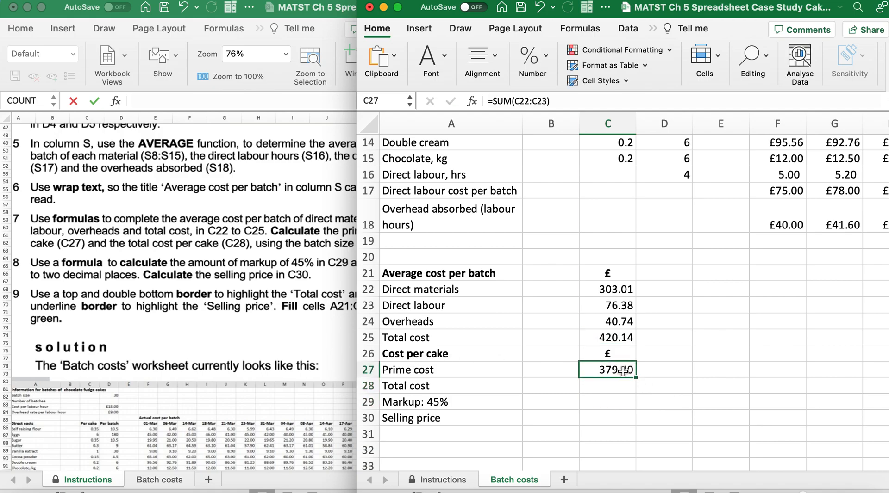
{"action": "double_click", "coordinate": [623, 371]}
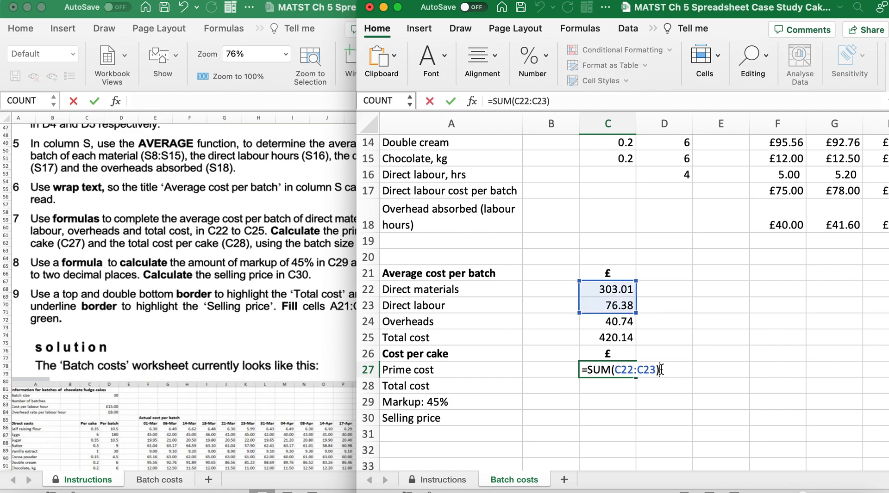
{"action": "type", "text": "/"}
{"action": "scroll", "coordinate": [556, 318], "scroll_direction": "up", "scroll_amount": 5}
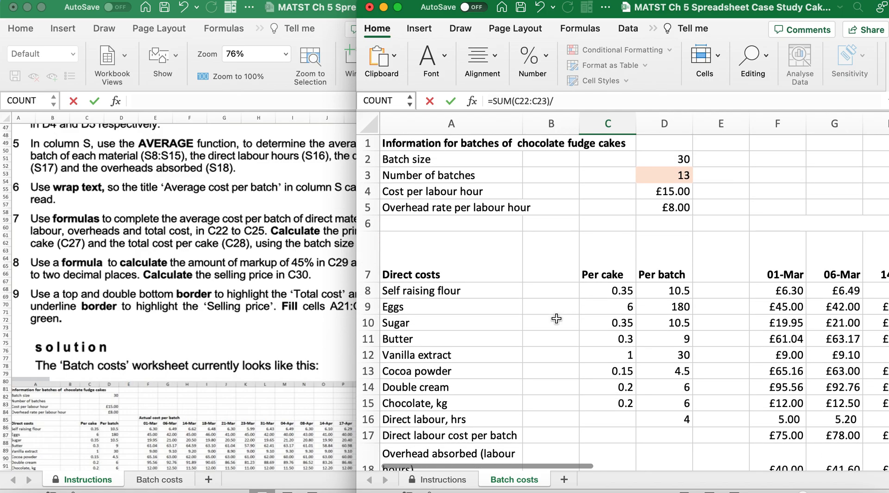
{"action": "left_click", "coordinate": [649, 161]}
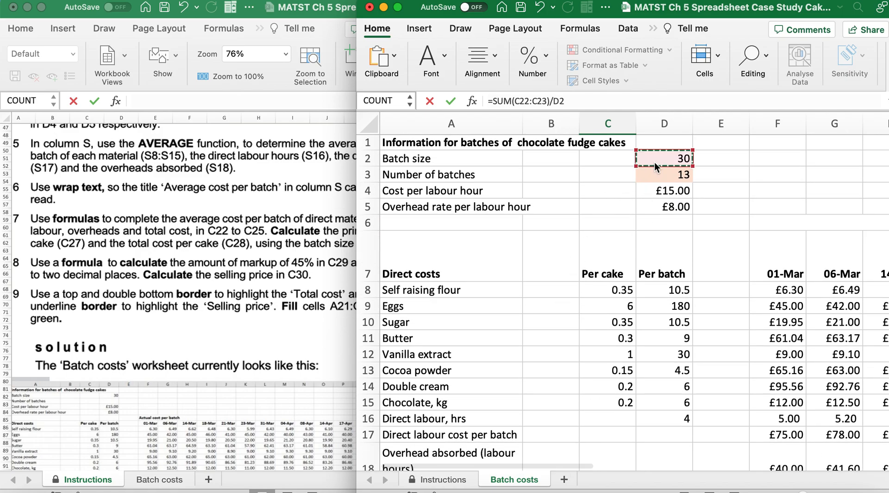
{"action": "key", "text": "Return"}
Calculate the total cost per cake in C28 by dividing the batch total by the batch size, =C25/D2
{"action": "scroll", "coordinate": [638, 363], "scroll_direction": "down", "scroll_amount": 5}
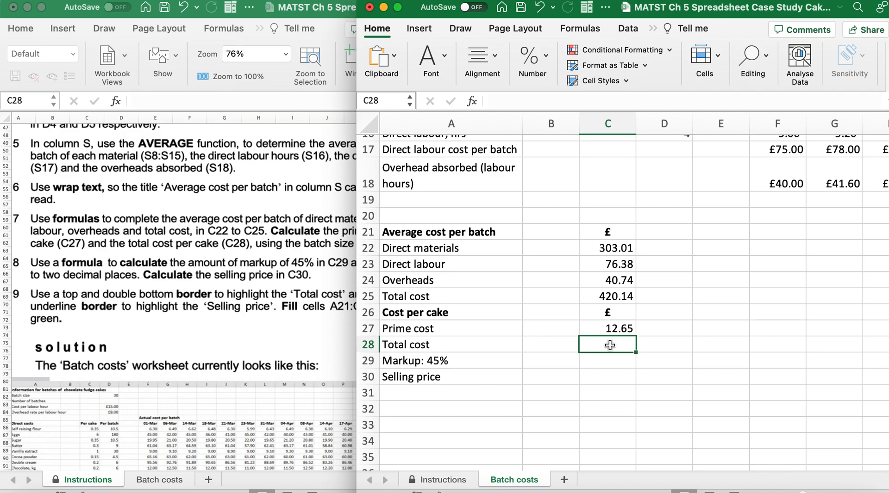
{"action": "type", "text": "="}
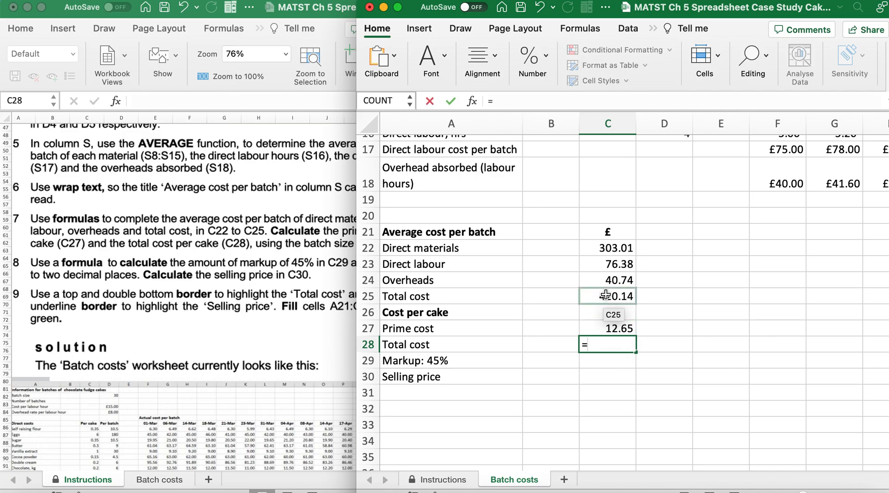
{"action": "left_click", "coordinate": [606, 296]}
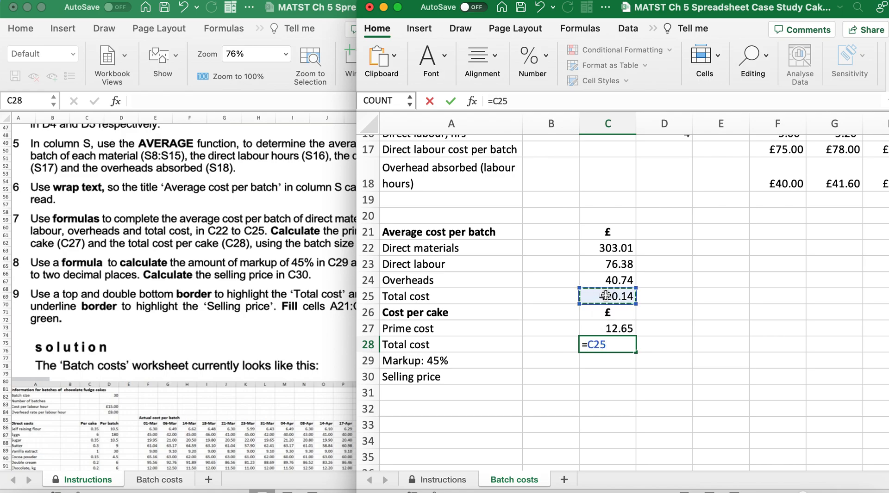
{"action": "type", "text": "/"}
{"action": "scroll", "coordinate": [608, 299], "scroll_direction": "up", "scroll_amount": 10}
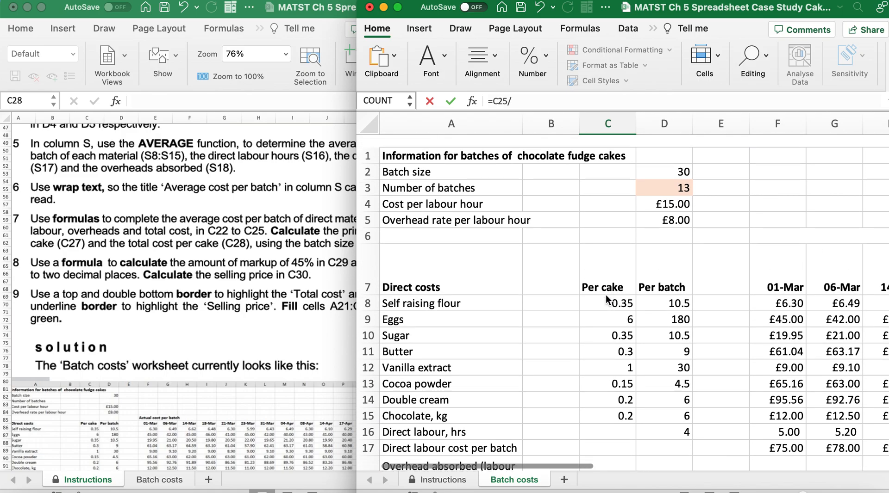
{"action": "left_click", "coordinate": [656, 149]}
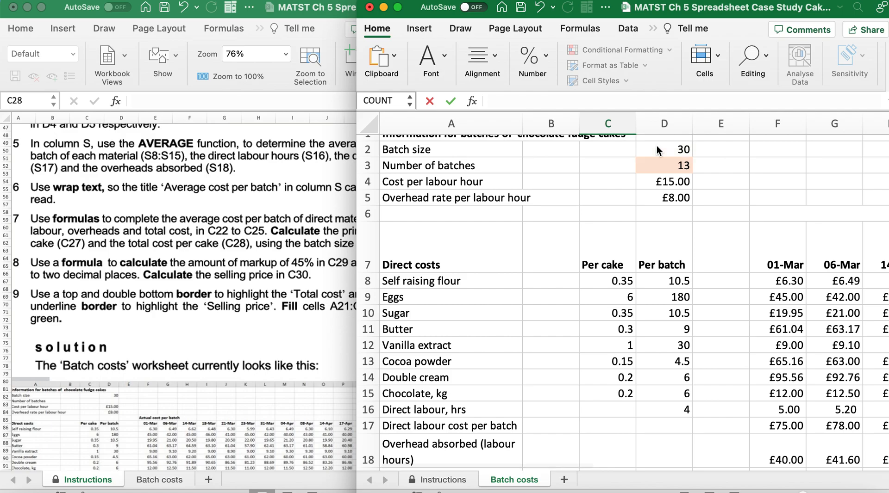
{"action": "key", "text": "Return"}
Enter the side-note labels S, COGS and GP in cells E26 to E28
{"action": "scroll", "coordinate": [656, 149], "scroll_direction": "down", "scroll_amount": 2}
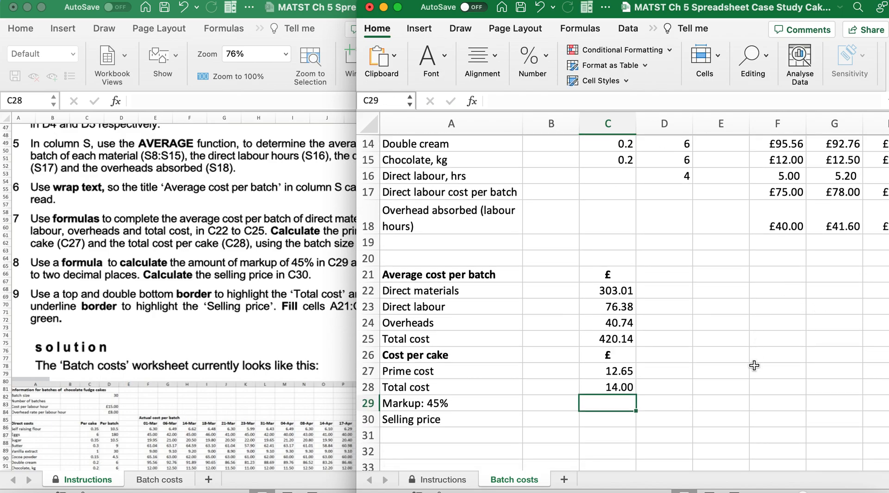
{"action": "left_click", "coordinate": [730, 359]}
{"action": "type", "text": "S"}
{"action": "key", "text": "Return"}
{"action": "type", "text": "COGS"}
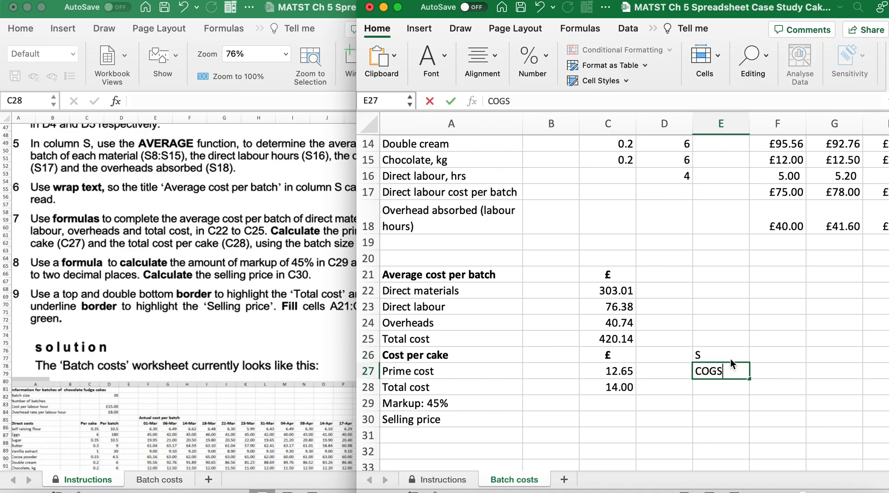
{"action": "key", "text": "Return"}
{"action": "type", "text": "GP"}
Fill in the markup percentages beside the labels: 45 for GP, 100 for COGS and 145 for S in column F
{"action": "left_click", "coordinate": [787, 390]}
{"action": "type", "text": "45"}
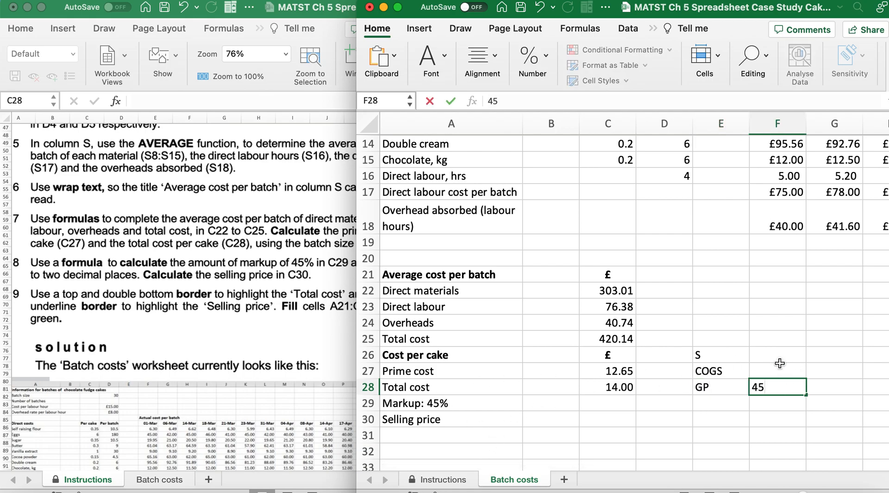
{"action": "left_click", "coordinate": [780, 371]}
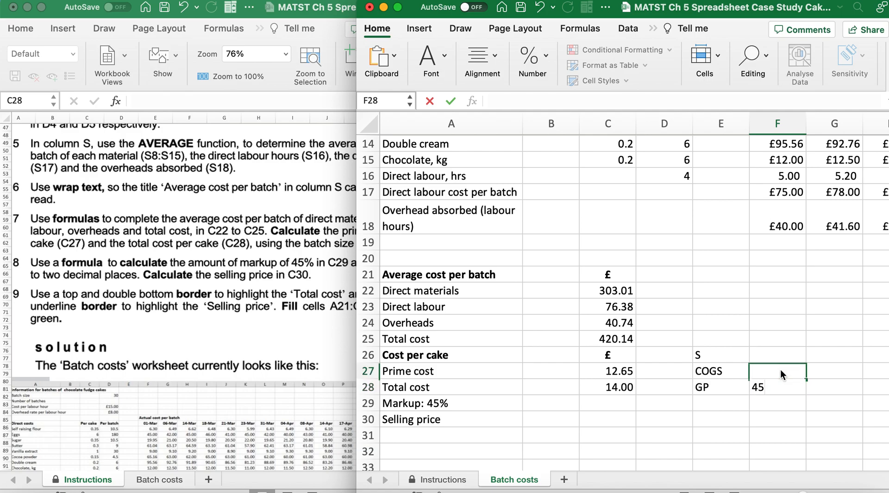
{"action": "type", "text": "100"}
{"action": "left_click", "coordinate": [764, 356]}
{"action": "type", "text": "145"}
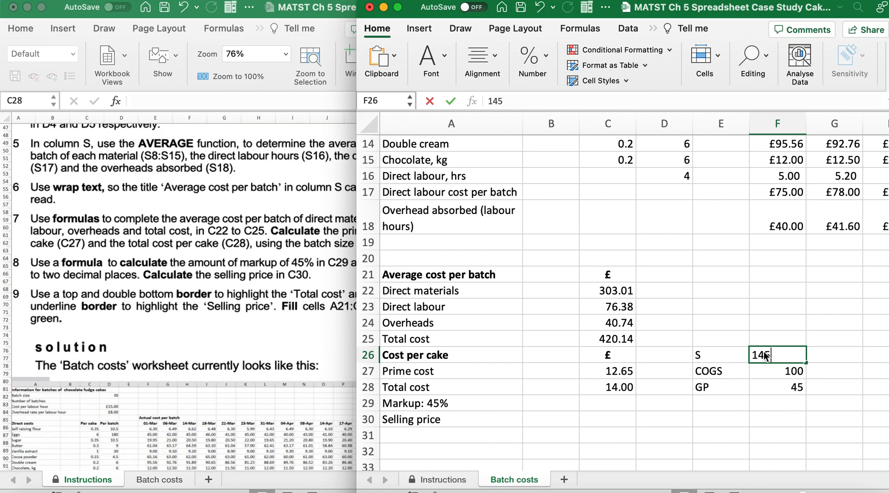
{"action": "key", "text": "Return"}
Calculate the markup amount in C29 with =(C28*45%)
{"action": "left_click", "coordinate": [611, 401]}
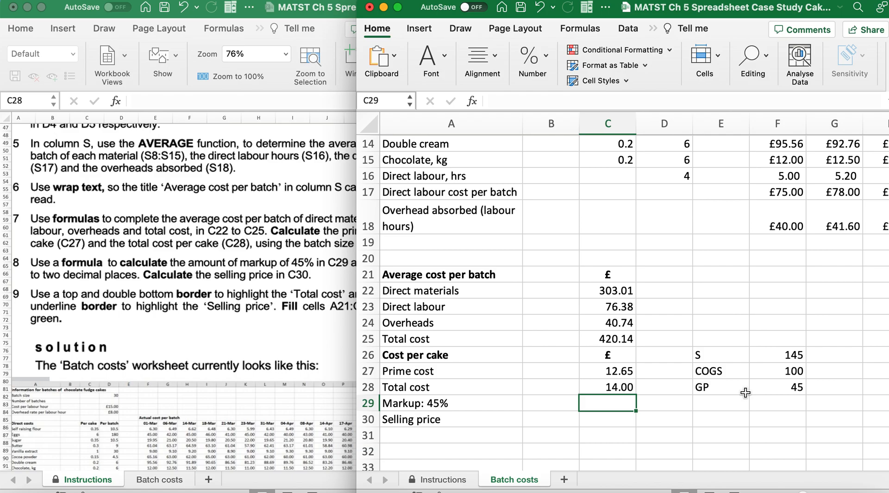
{"action": "type", "text": "="}
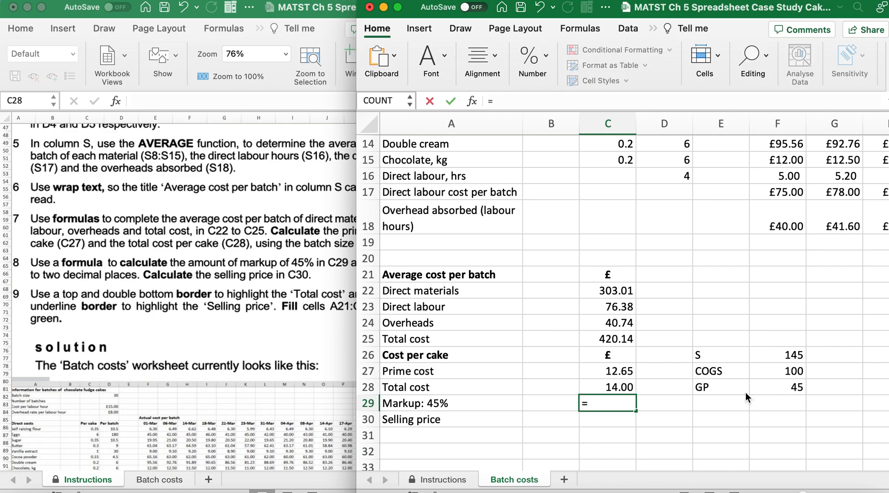
{"action": "type", "text": "("}
{"action": "left_click", "coordinate": [615, 390]}
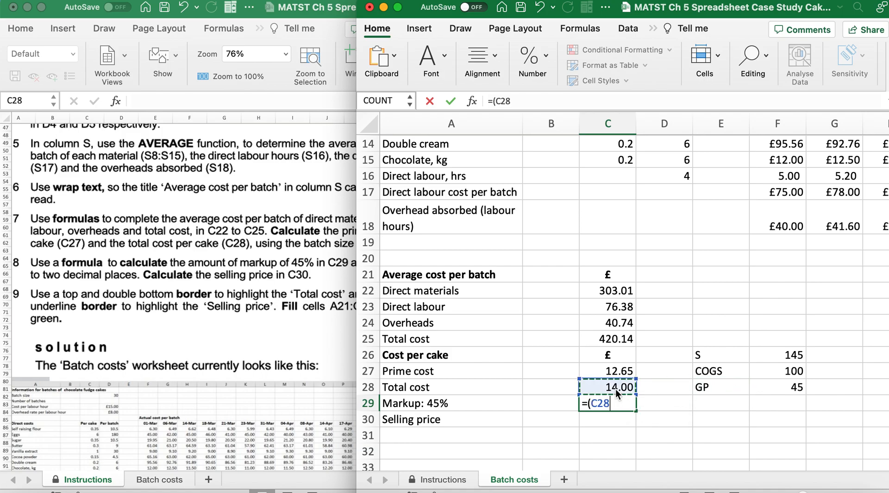
{"action": "type", "text": "*45"}
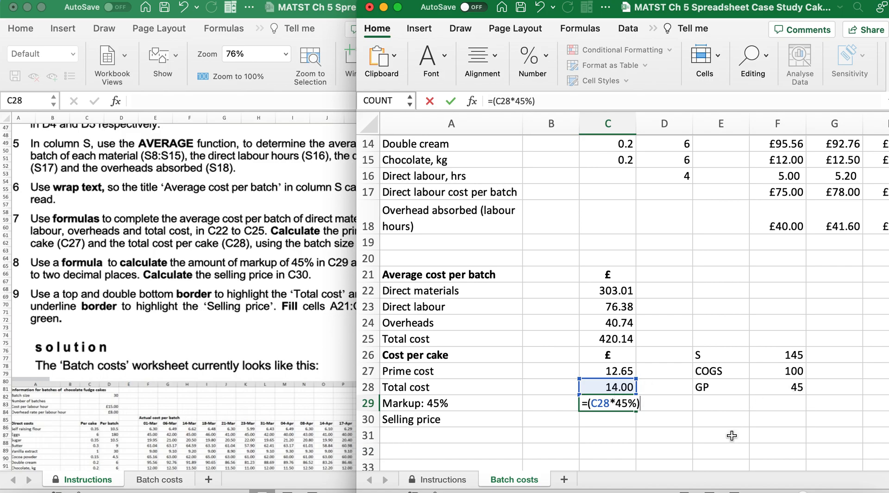
{"action": "key", "text": "Return"}
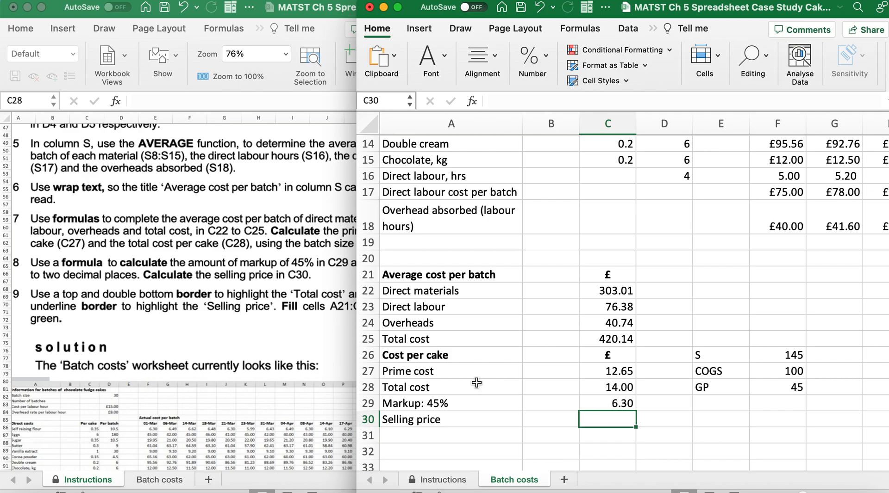
Round the markup in C29 to two decimal places by changing its formula to =ROUND(C28*45%,2)
{"action": "left_click", "coordinate": [223, 326]}
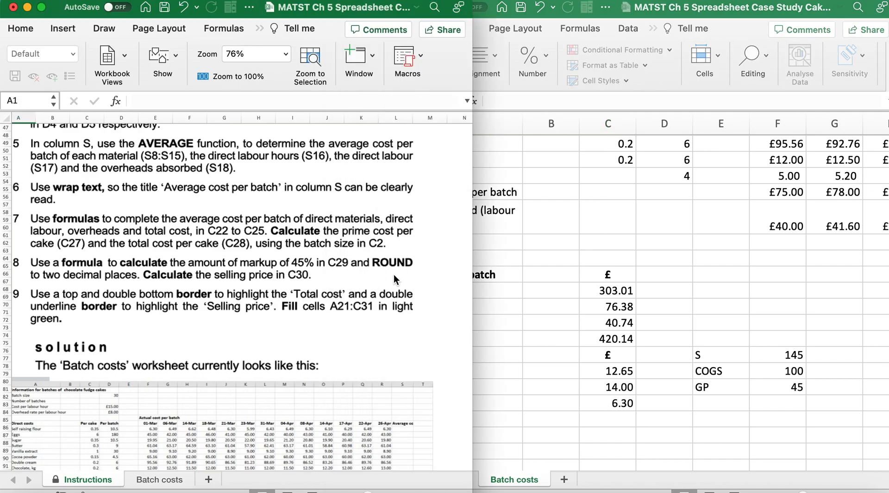
{"action": "left_click", "coordinate": [607, 409]}
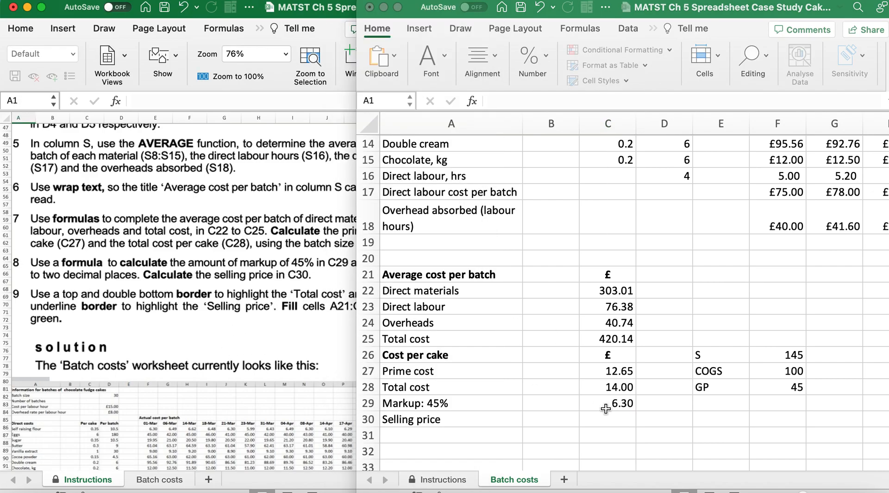
{"action": "left_click", "coordinate": [600, 392]}
{"action": "left_click", "coordinate": [597, 404]}
{"action": "double_click", "coordinate": [587, 407]}
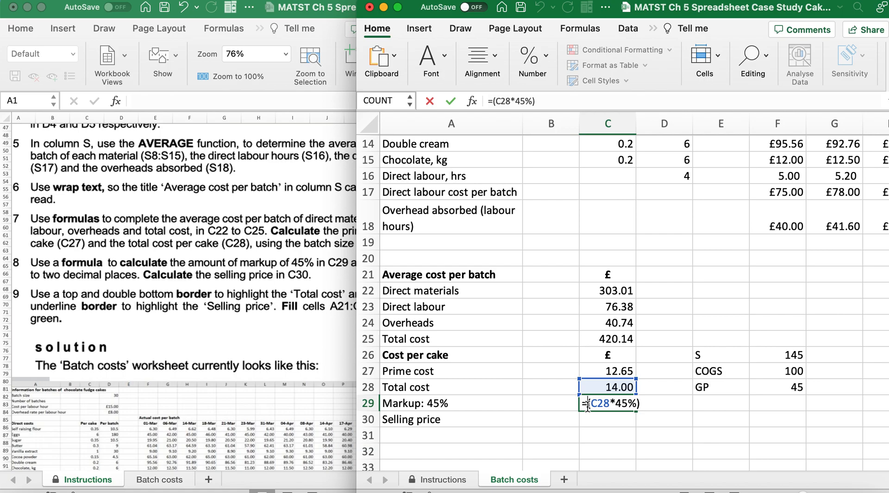
{"action": "type", "text": "round"}
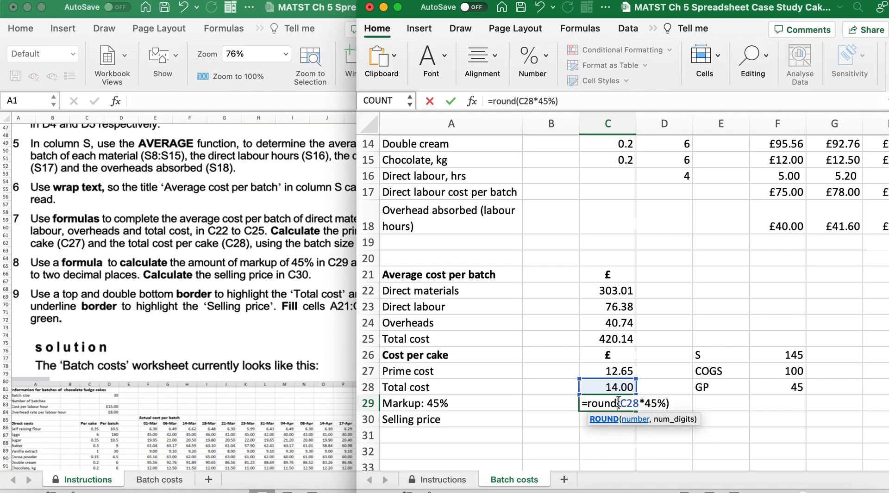
{"action": "left_click", "coordinate": [667, 405]}
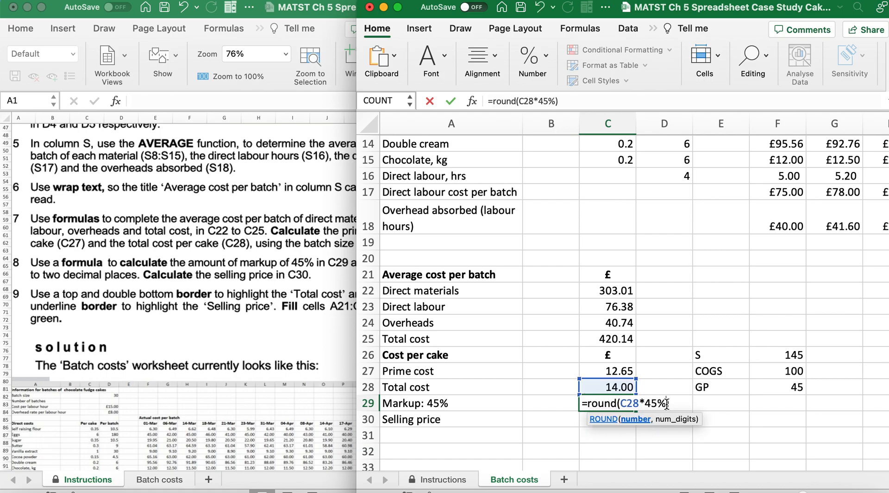
{"action": "type", "text": ",2"}
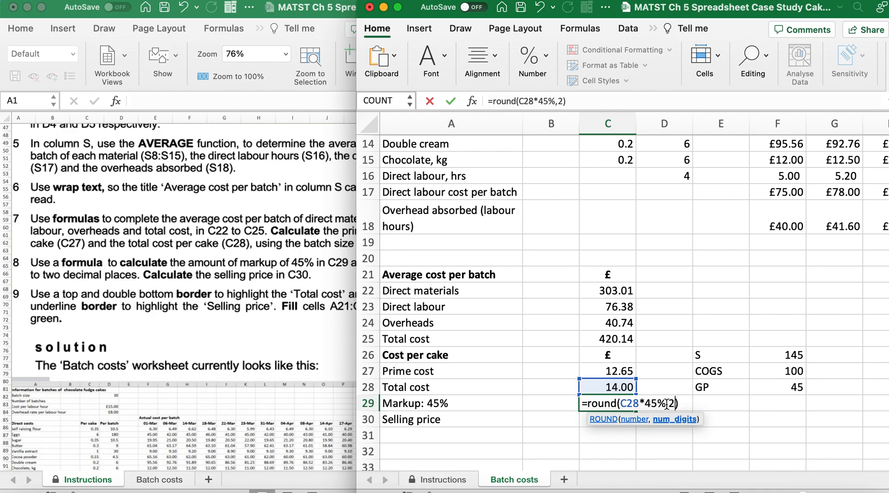
{"action": "key", "text": "Return"}
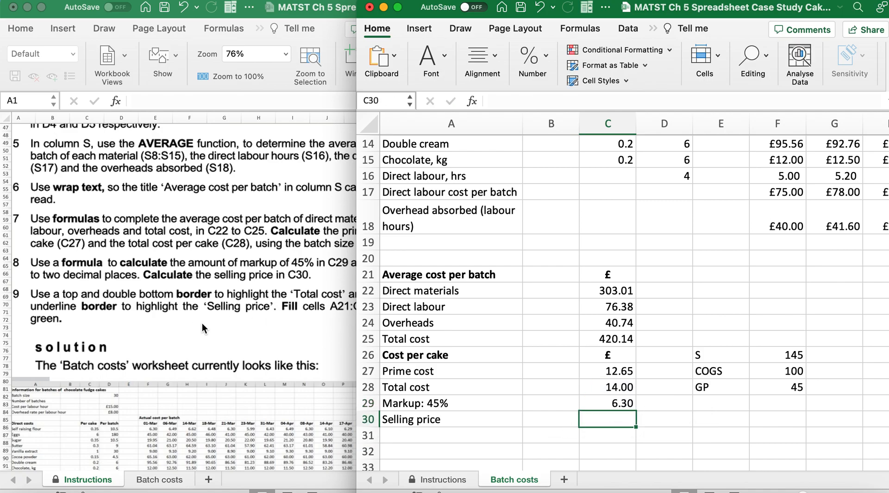
Calculate the selling price in C30 by adding total cost and markup with =SUM(C28:C29)
{"action": "left_click", "coordinate": [222, 315]}
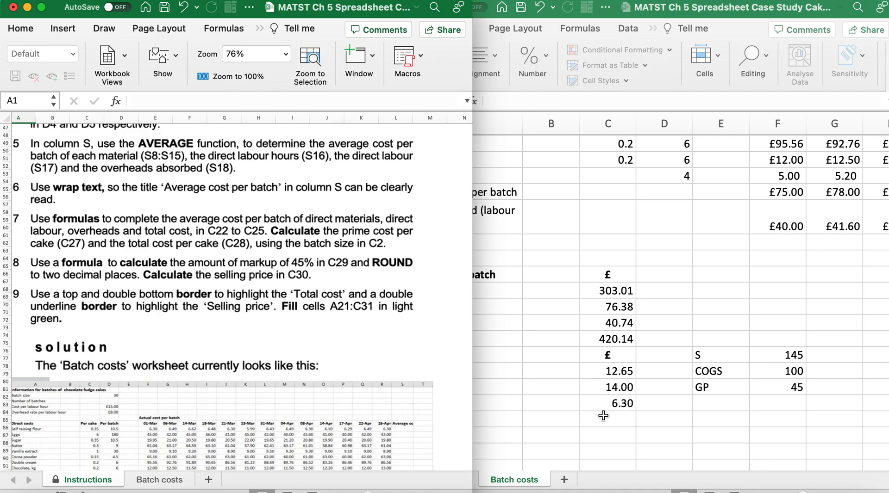
{"action": "left_click", "coordinate": [605, 417]}
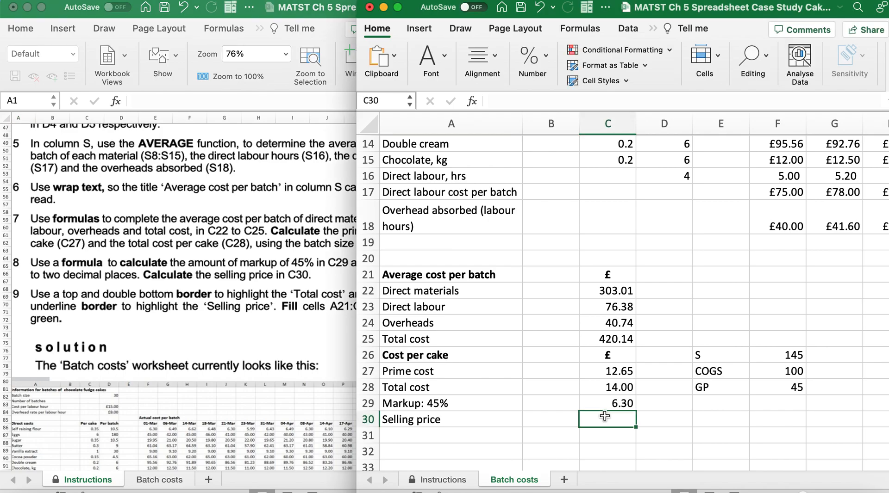
{"action": "type", "text": "="}
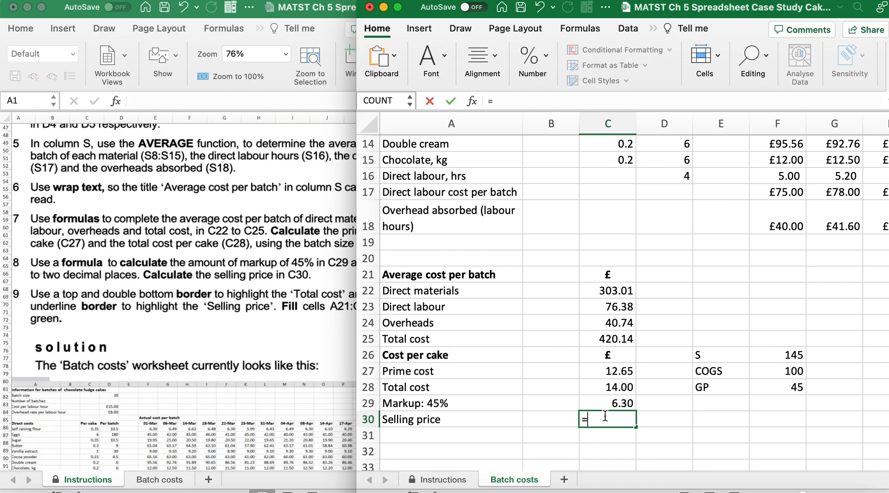
{"action": "type", "text": "sum("}
{"action": "left_click_drag", "start_coordinate": [607, 387], "coordinate": [606, 405]}
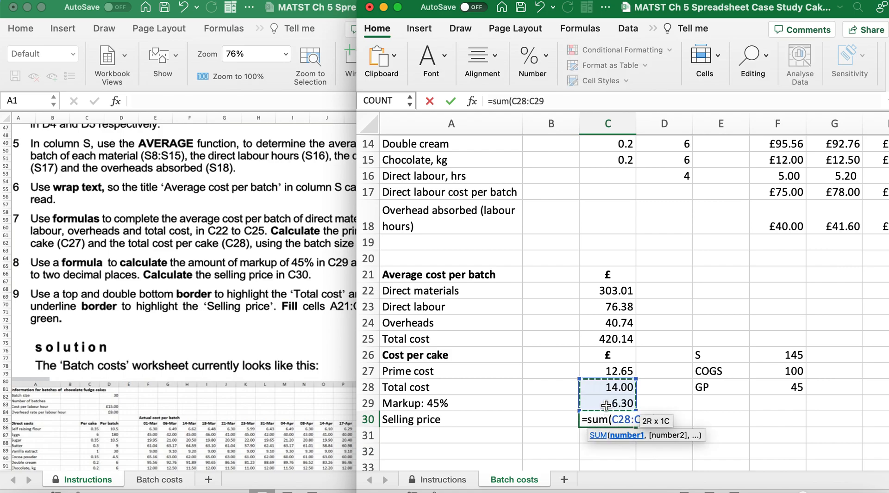
{"action": "type", "text": ")"}
{"action": "key", "text": "Return"}
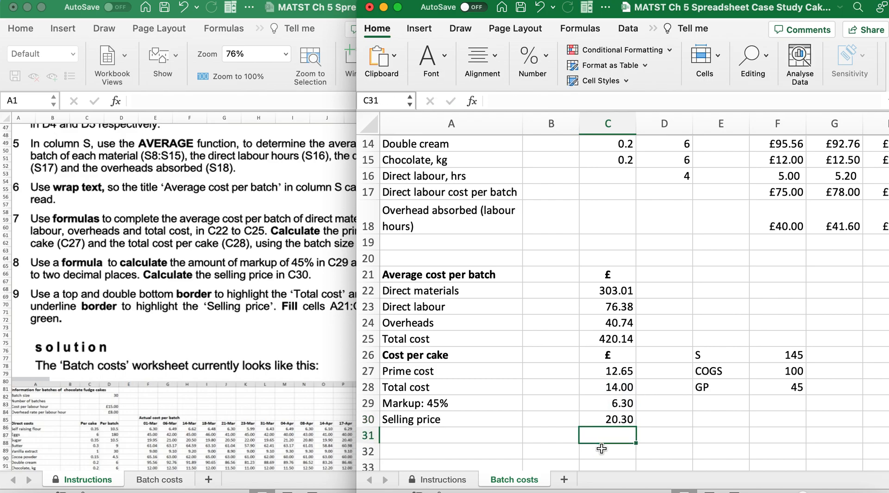
Apply a Top and Bottom Border to the batch total cost in C25
{"action": "left_click", "coordinate": [232, 312]}
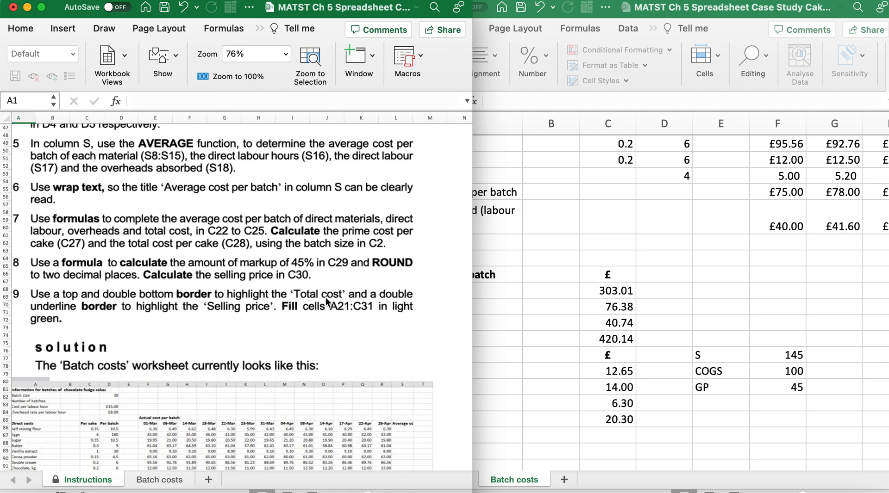
{"action": "left_click", "coordinate": [620, 394]}
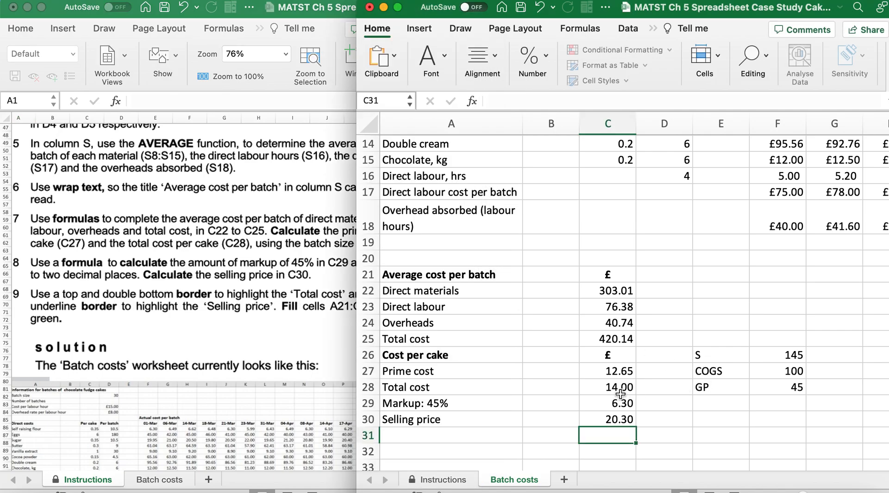
{"action": "left_click", "coordinate": [607, 340]}
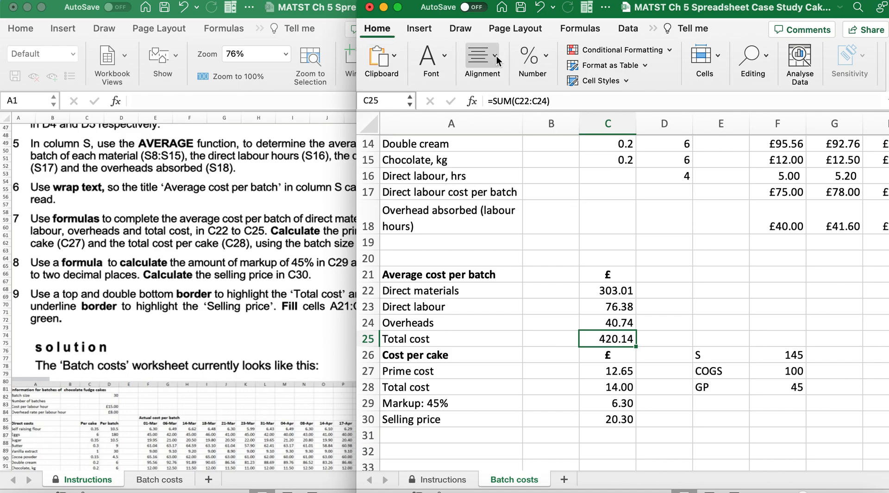
{"action": "left_click", "coordinate": [442, 60]}
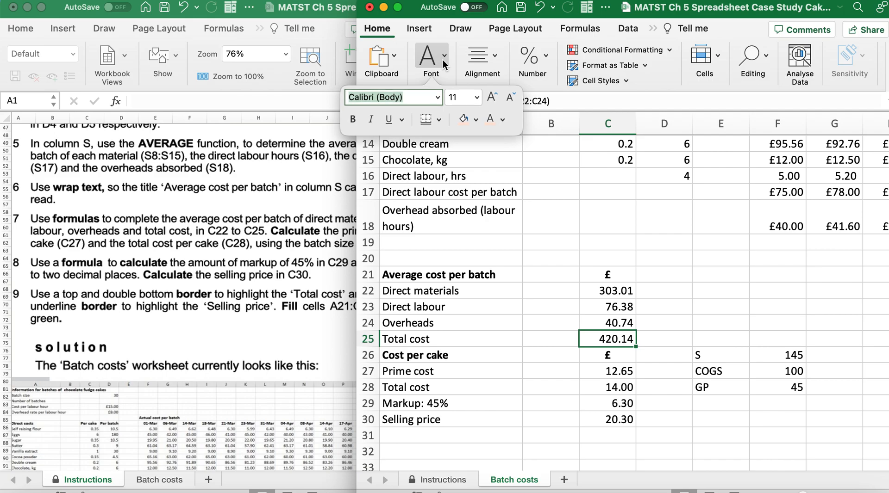
{"action": "left_click", "coordinate": [439, 120]}
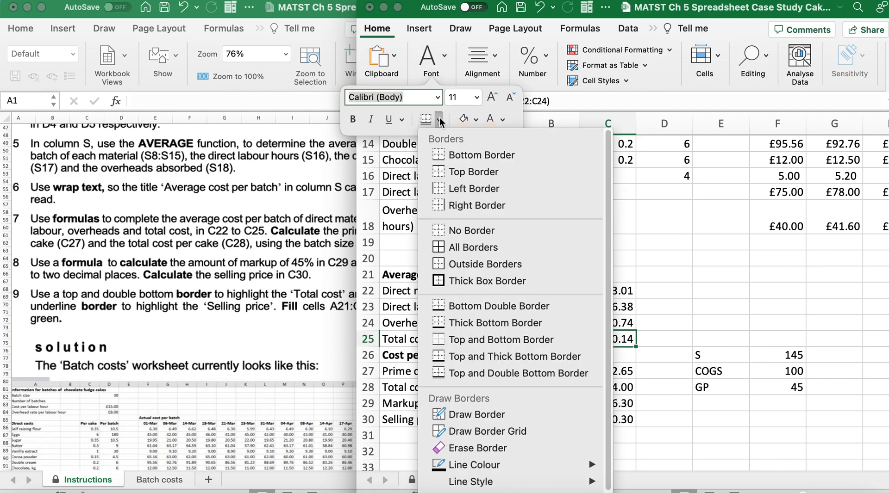
{"action": "left_click", "coordinate": [475, 342]}
{"action": "left_click", "coordinate": [599, 410]}
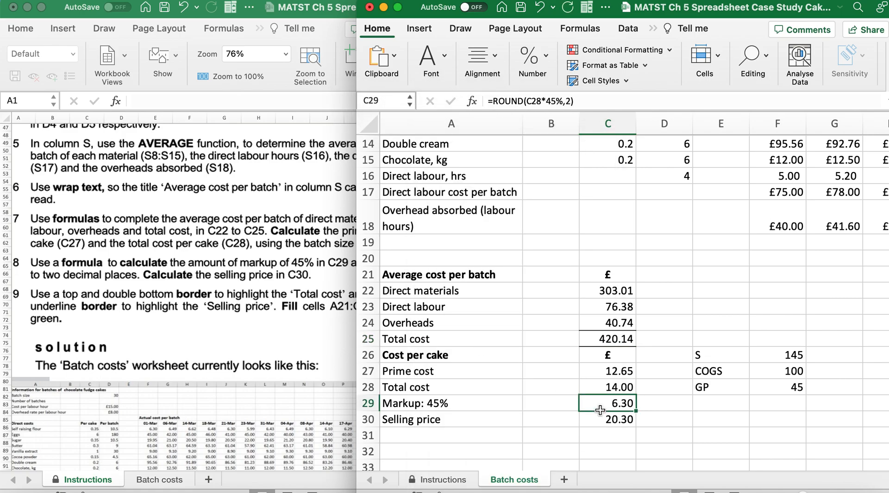
Apply a Bottom Double Border to the selling price in C30
{"action": "left_click", "coordinate": [274, 343]}
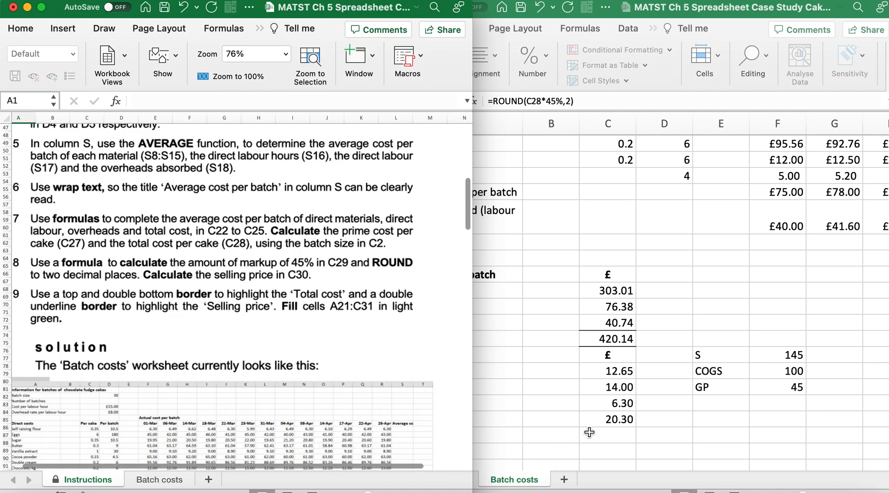
{"action": "left_click", "coordinate": [605, 422]}
{"action": "left_click", "coordinate": [605, 422]}
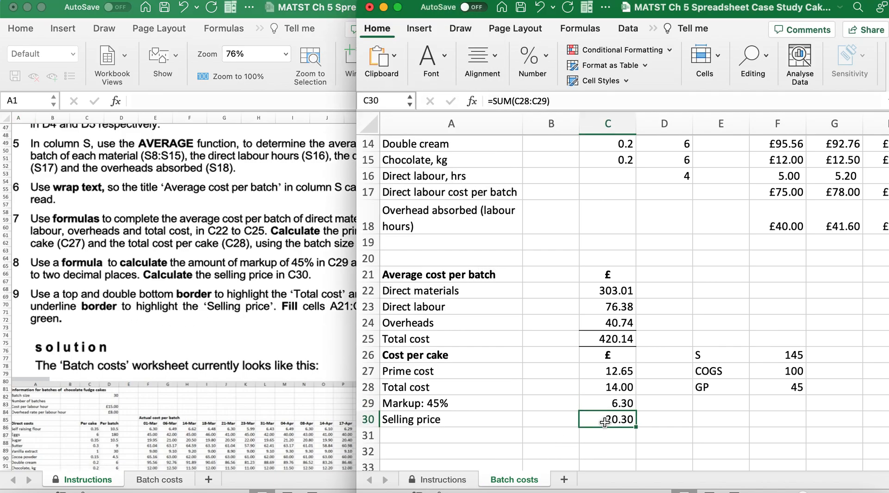
{"action": "left_click", "coordinate": [444, 55]}
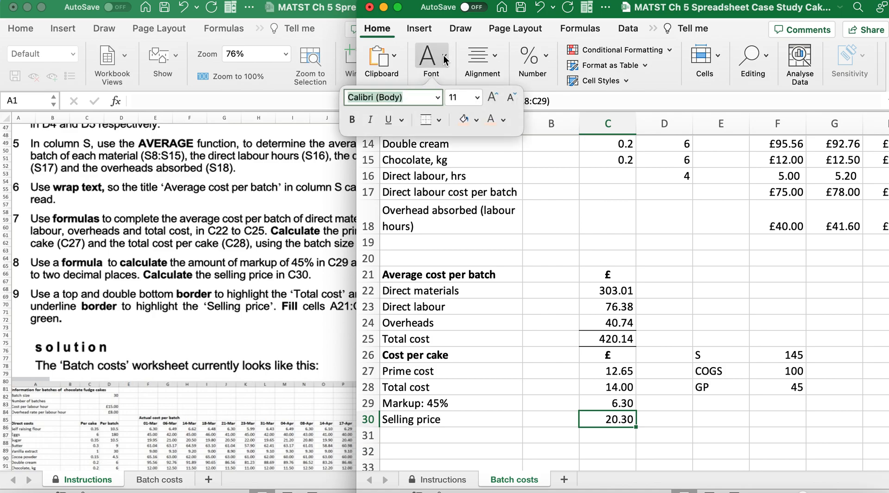
{"action": "left_click", "coordinate": [437, 119]}
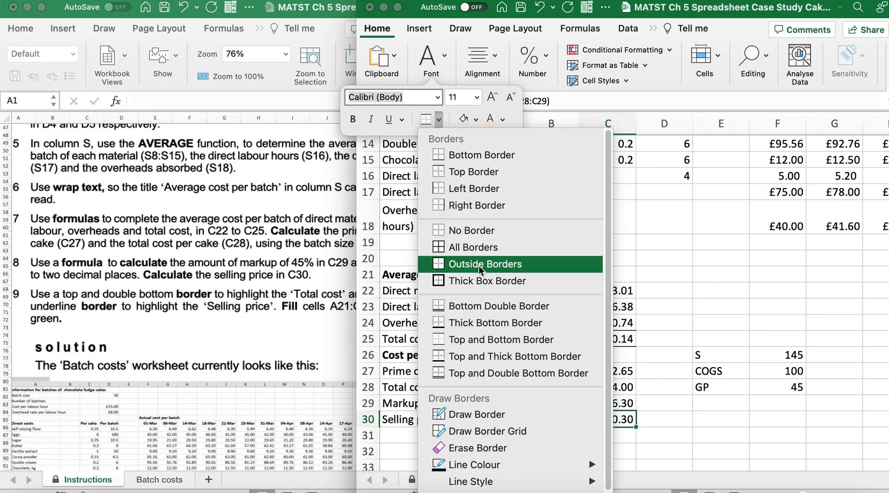
{"action": "left_click", "coordinate": [480, 304]}
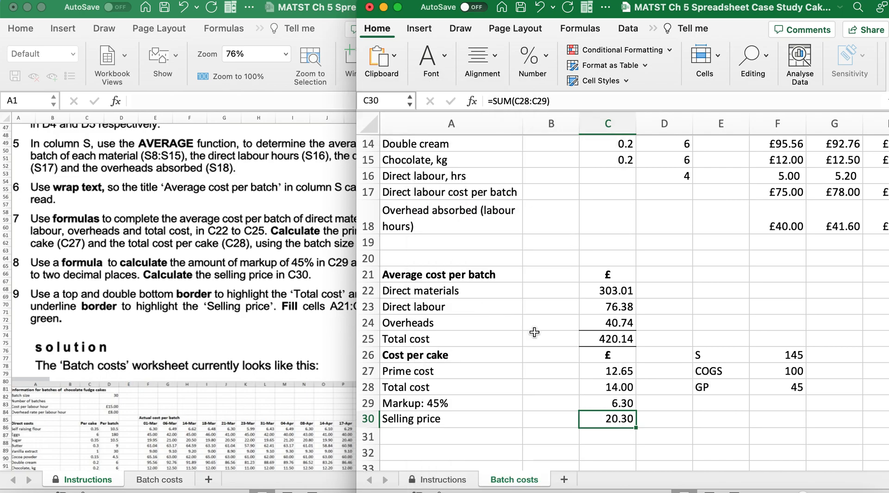
{"action": "left_click", "coordinate": [603, 374]}
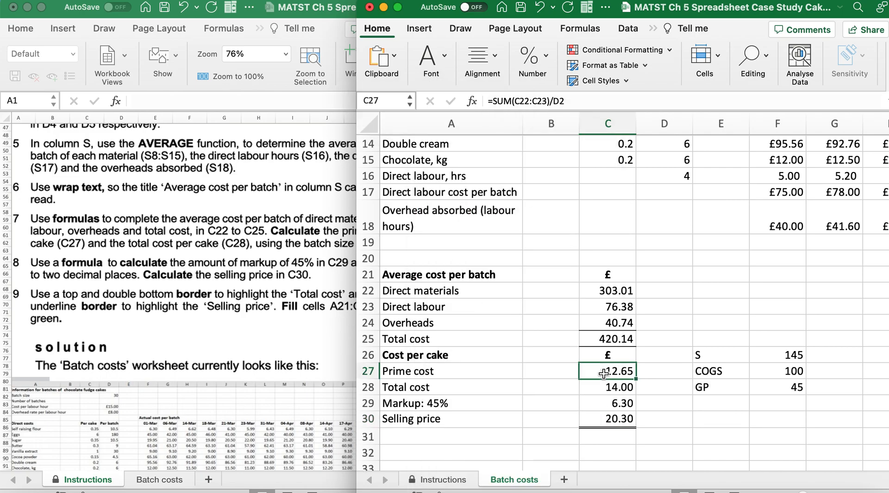
Fill cells A21:C31 with the lightest green theme colour
{"action": "left_click", "coordinate": [246, 364]}
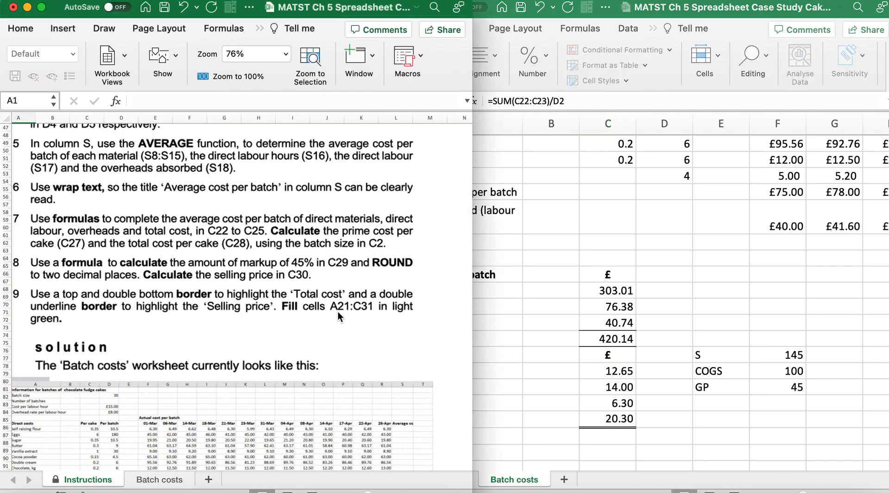
{"action": "left_click", "coordinate": [597, 372]}
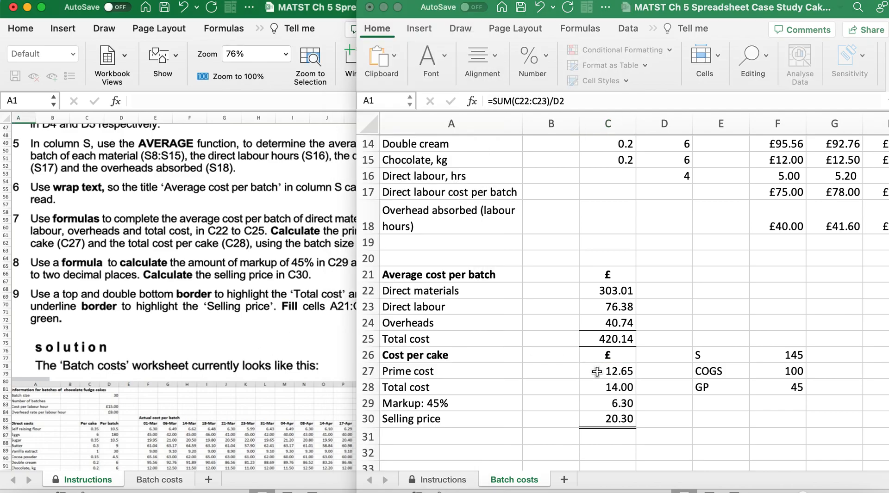
{"action": "left_click_drag", "start_coordinate": [445, 274], "coordinate": [595, 403]}
{"action": "left_click_drag", "start_coordinate": [596, 434], "coordinate": [596, 433]}
{"action": "left_click", "coordinate": [443, 57]}
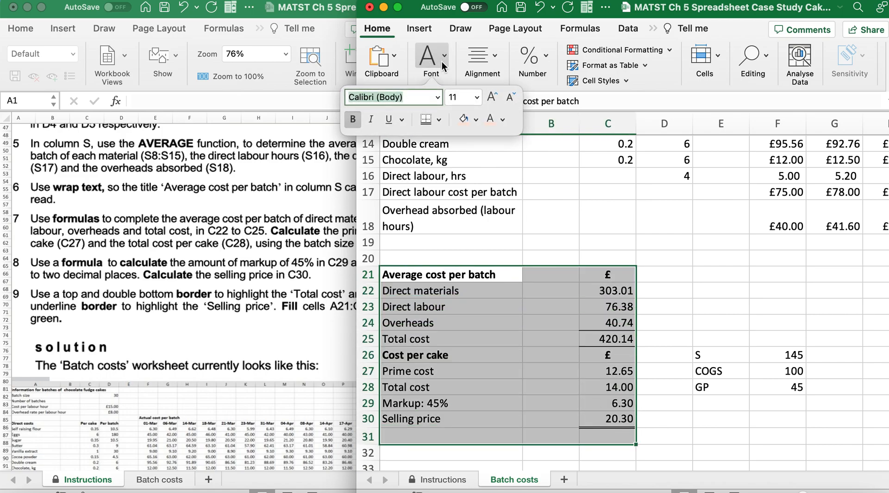
{"action": "left_click", "coordinate": [476, 121]}
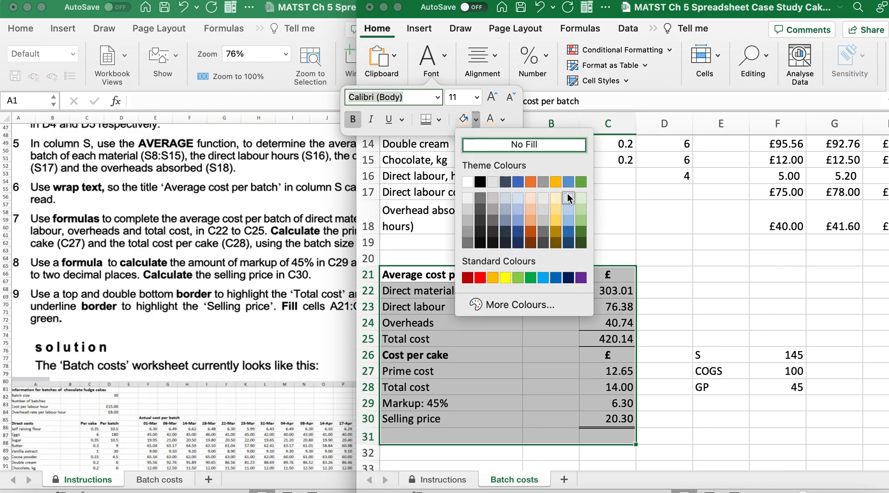
{"action": "left_click", "coordinate": [581, 199]}
{"action": "left_click", "coordinate": [667, 319]}
Clear the markup side notes from cells E26:F28 and return to the instructions workbook
{"action": "left_click_drag", "start_coordinate": [713, 356], "coordinate": [782, 393]}
{"action": "key", "text": "Delete"}
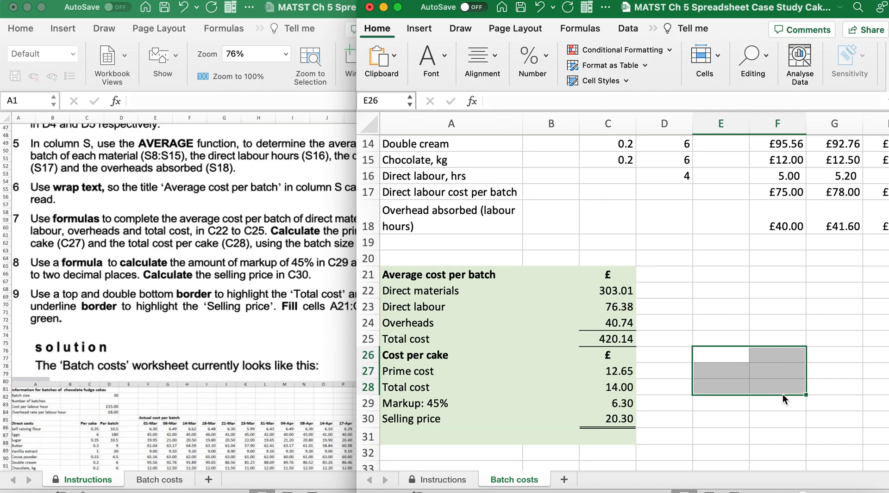
{"action": "left_click", "coordinate": [726, 403]}
{"action": "left_click", "coordinate": [218, 318]}
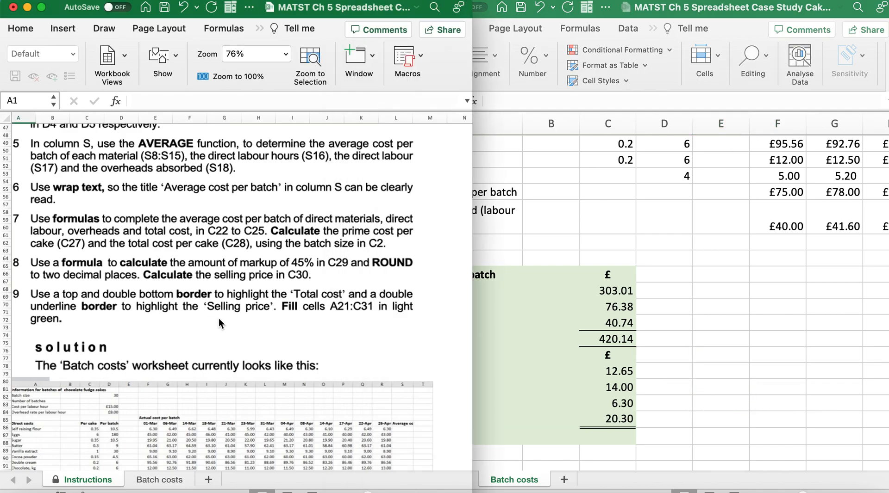